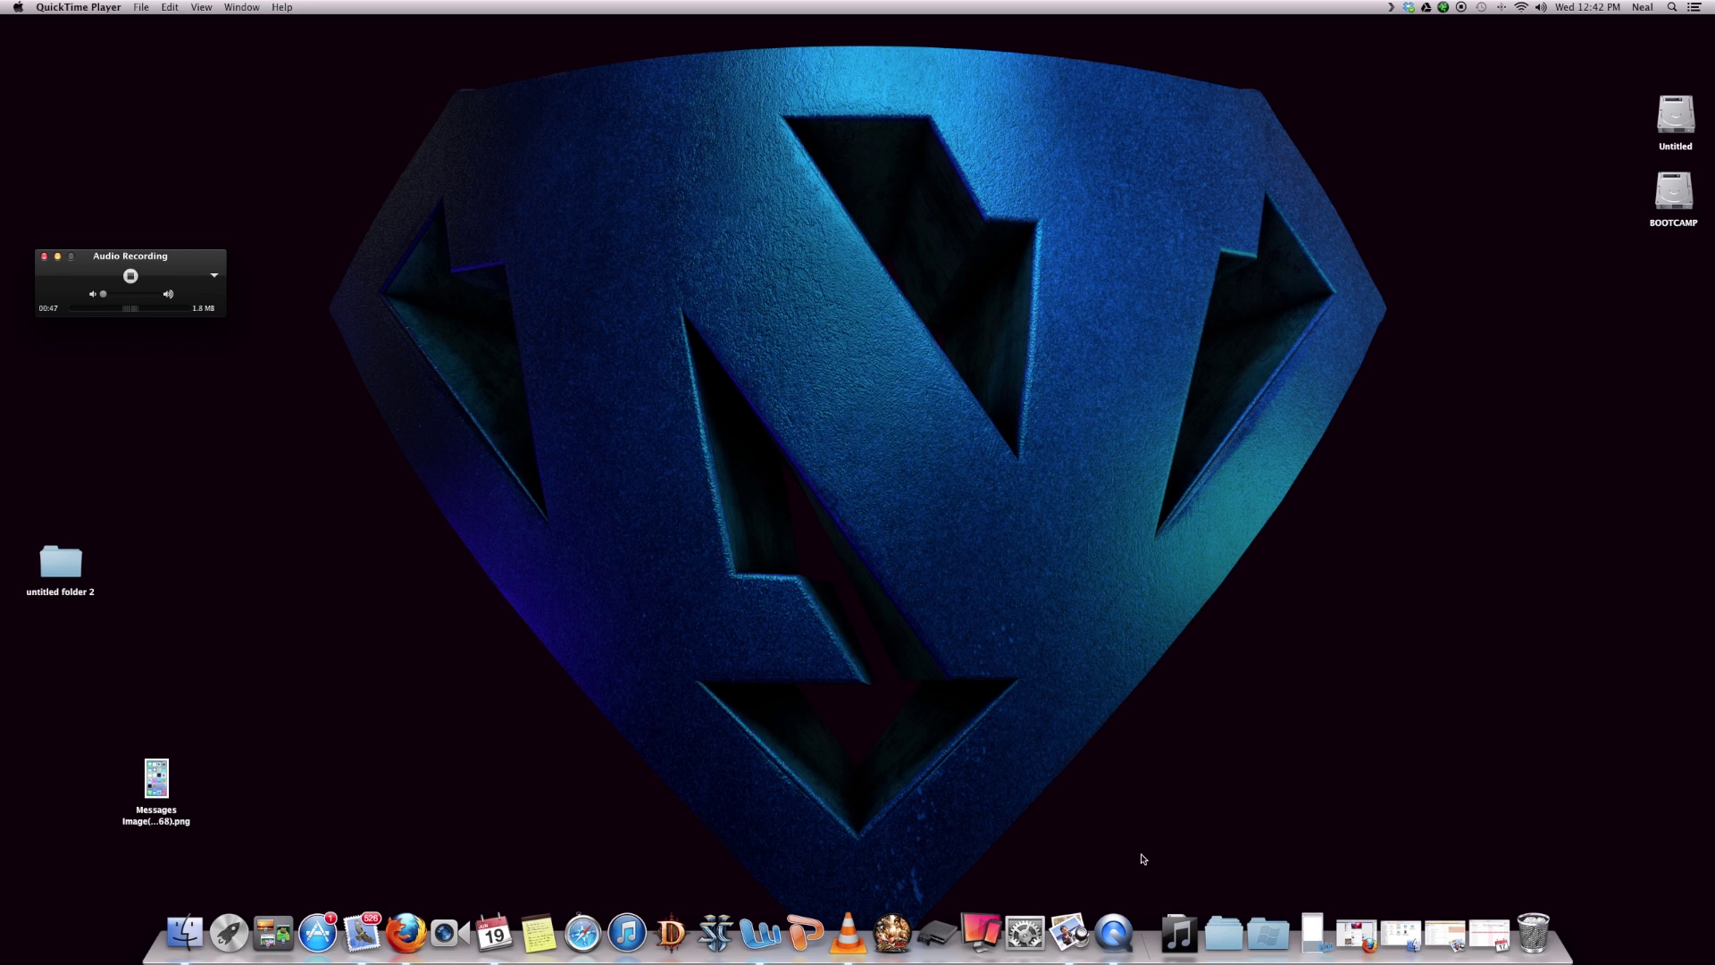
Bring up Calendar's June 2013 week view, move QuickTime higher, and minimize the Calendar.png screenshot.
{"action": "left_click", "coordinate": [1474, 936]}
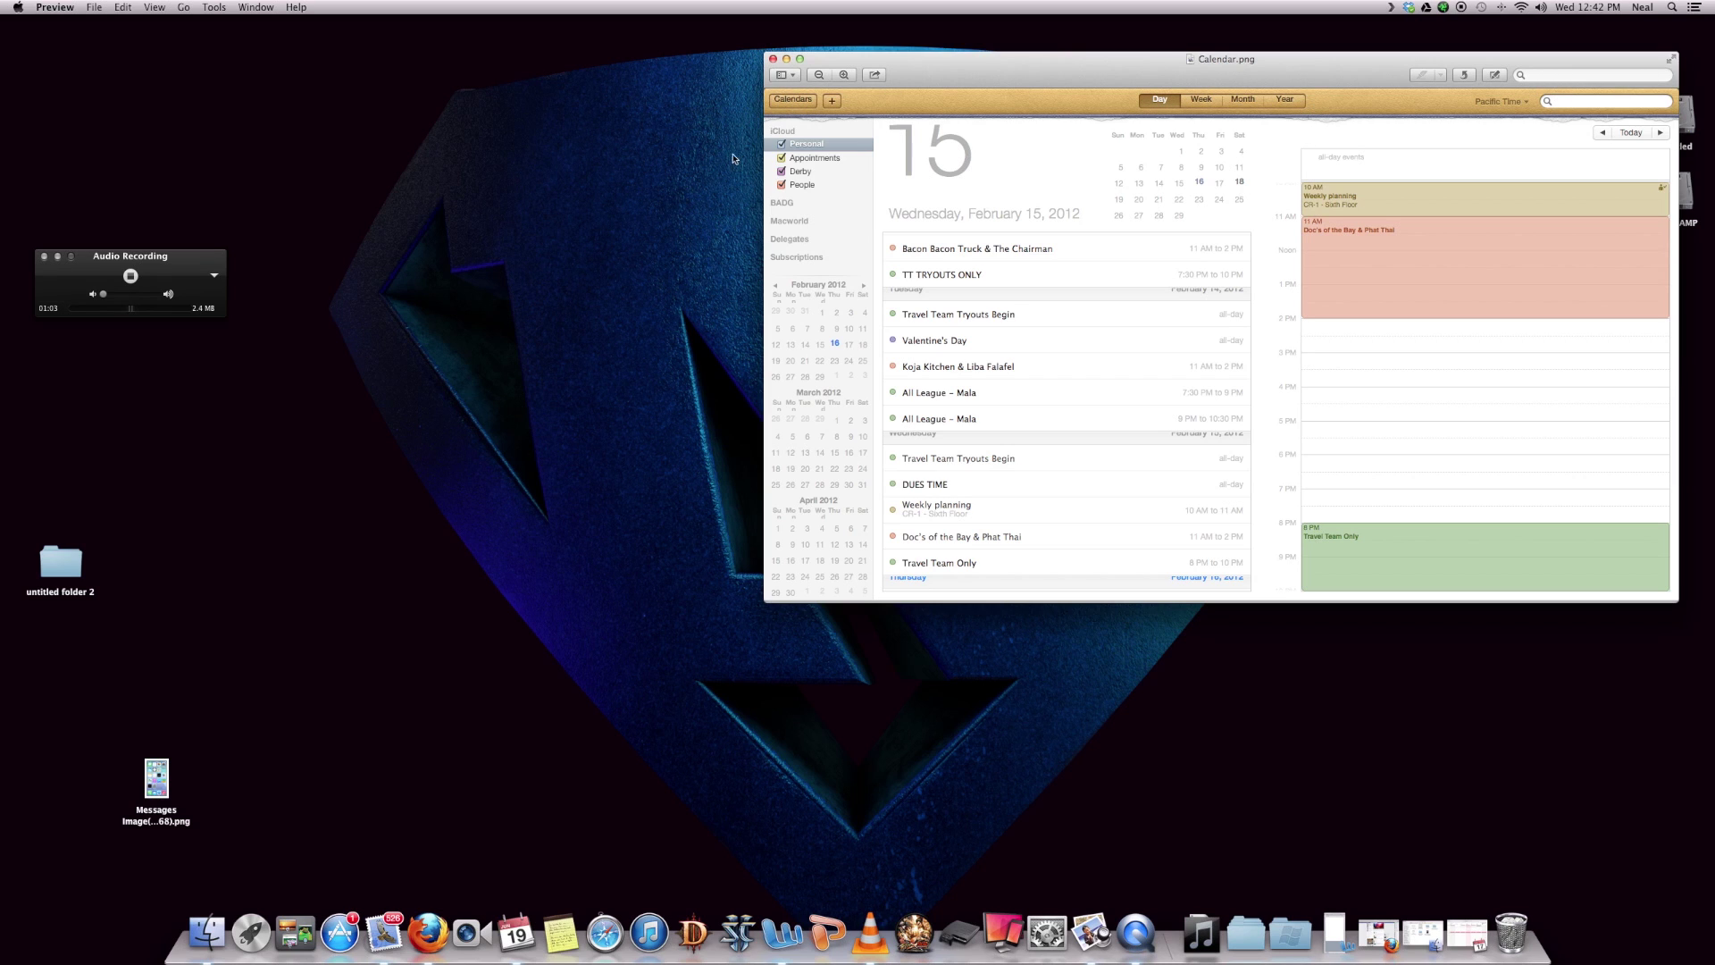
{"action": "left_click", "coordinate": [1463, 942]}
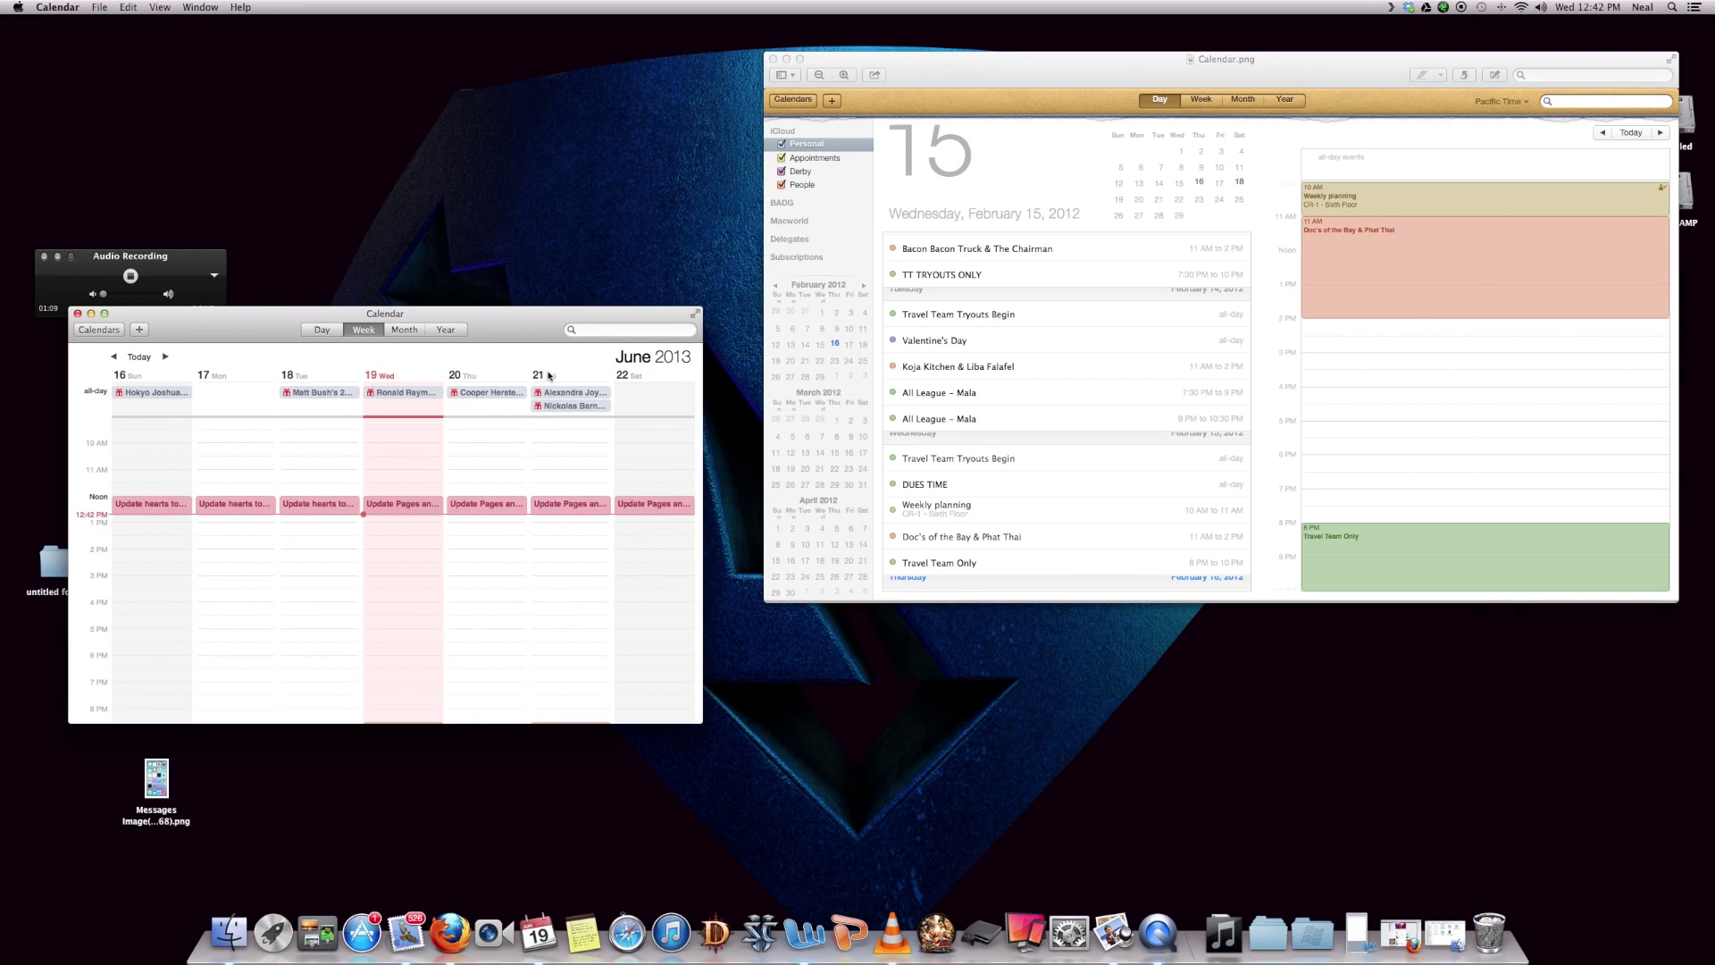
{"action": "left_click_drag", "start_coordinate": [172, 256], "coordinate": [185, 209]}
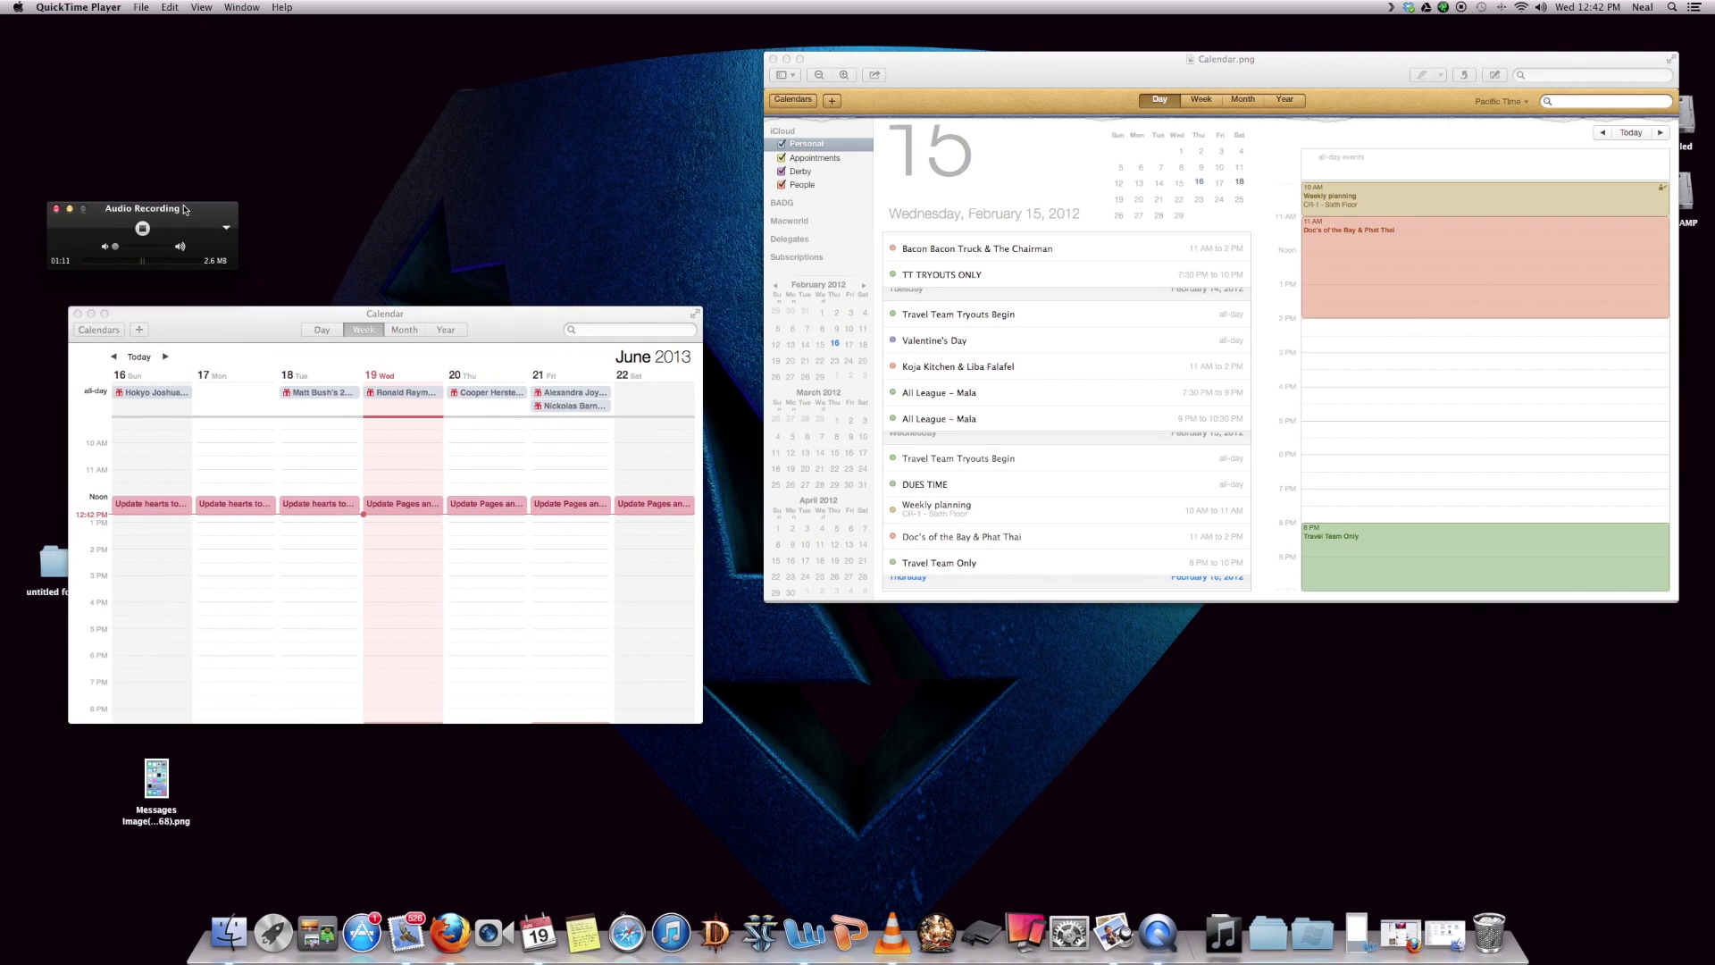
{"action": "left_click", "coordinate": [787, 58]}
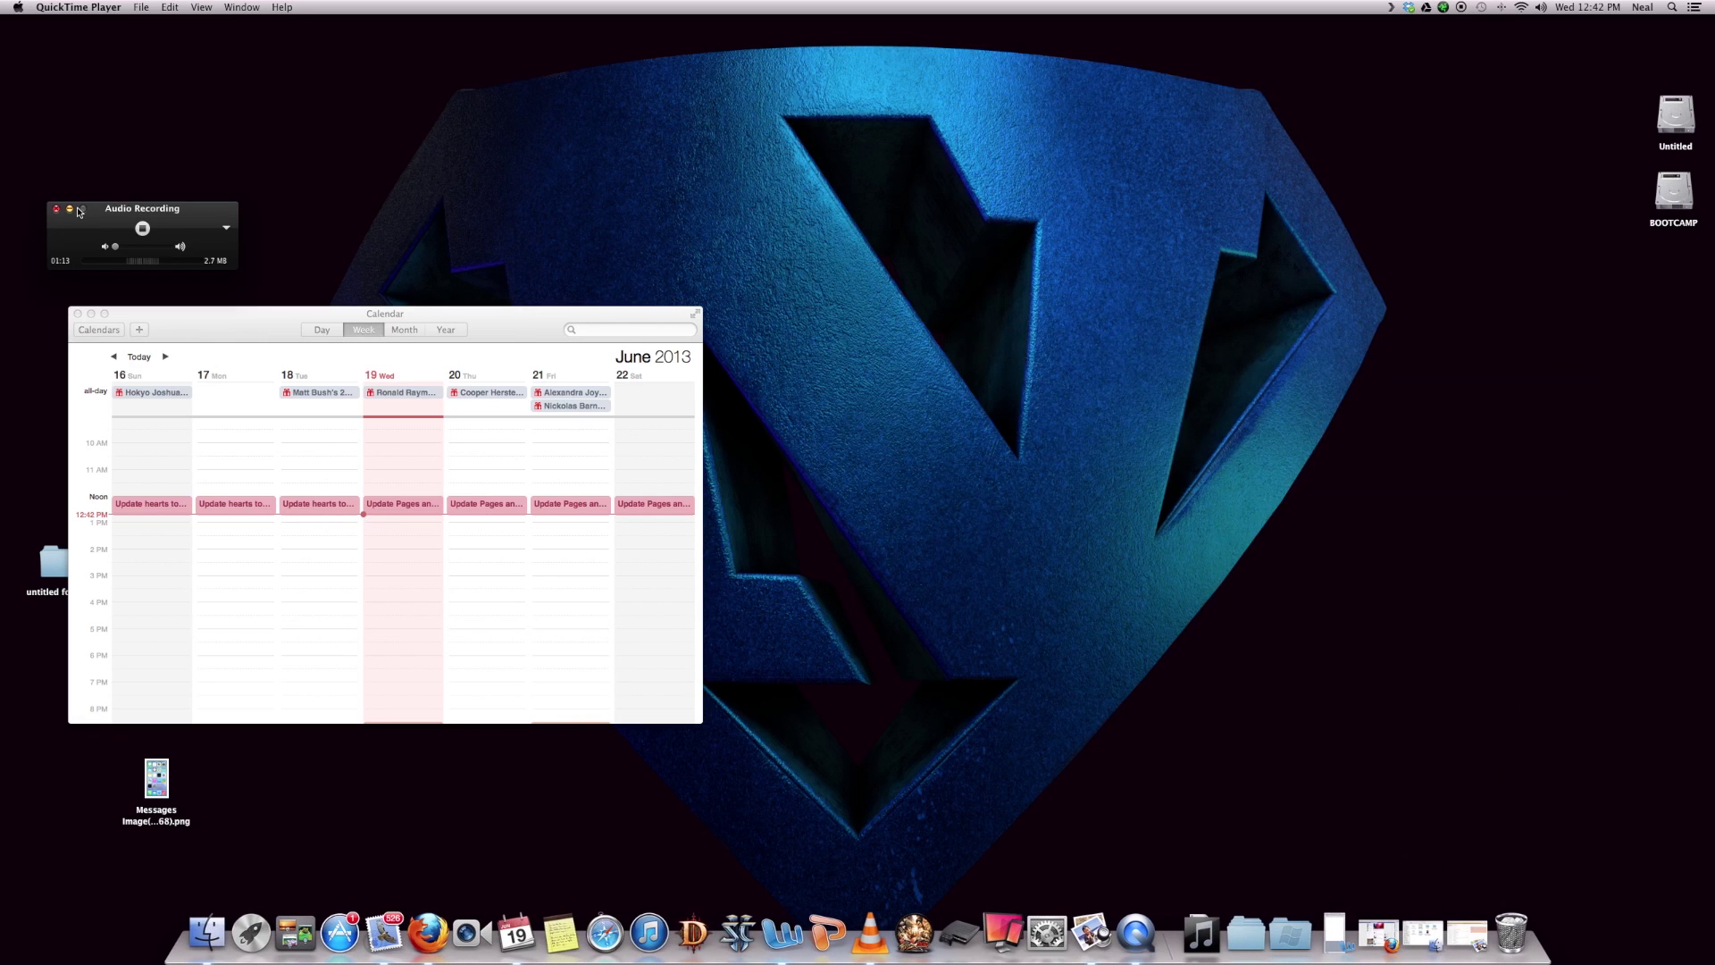
Minimize QuickTime and add the quick event 'Edit Video at 2pm Thursday', then choose its calendar.
{"action": "left_click", "coordinate": [70, 210]}
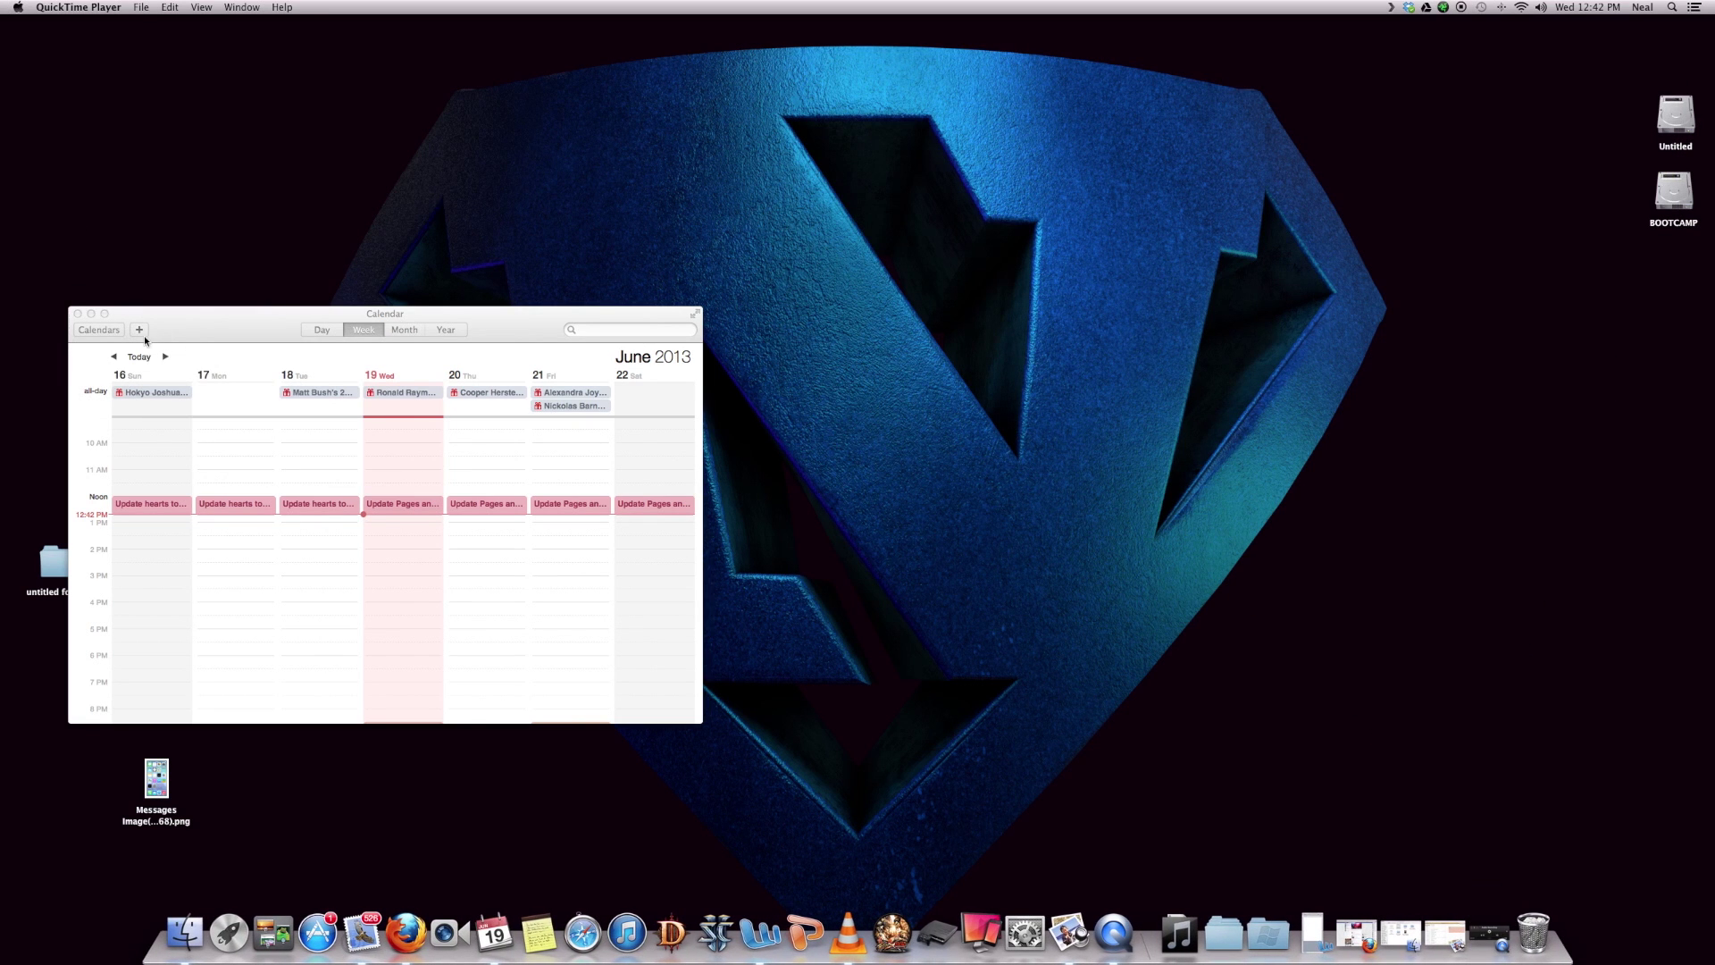
{"action": "left_click", "coordinate": [139, 331]}
{"action": "left_click", "coordinate": [138, 330]}
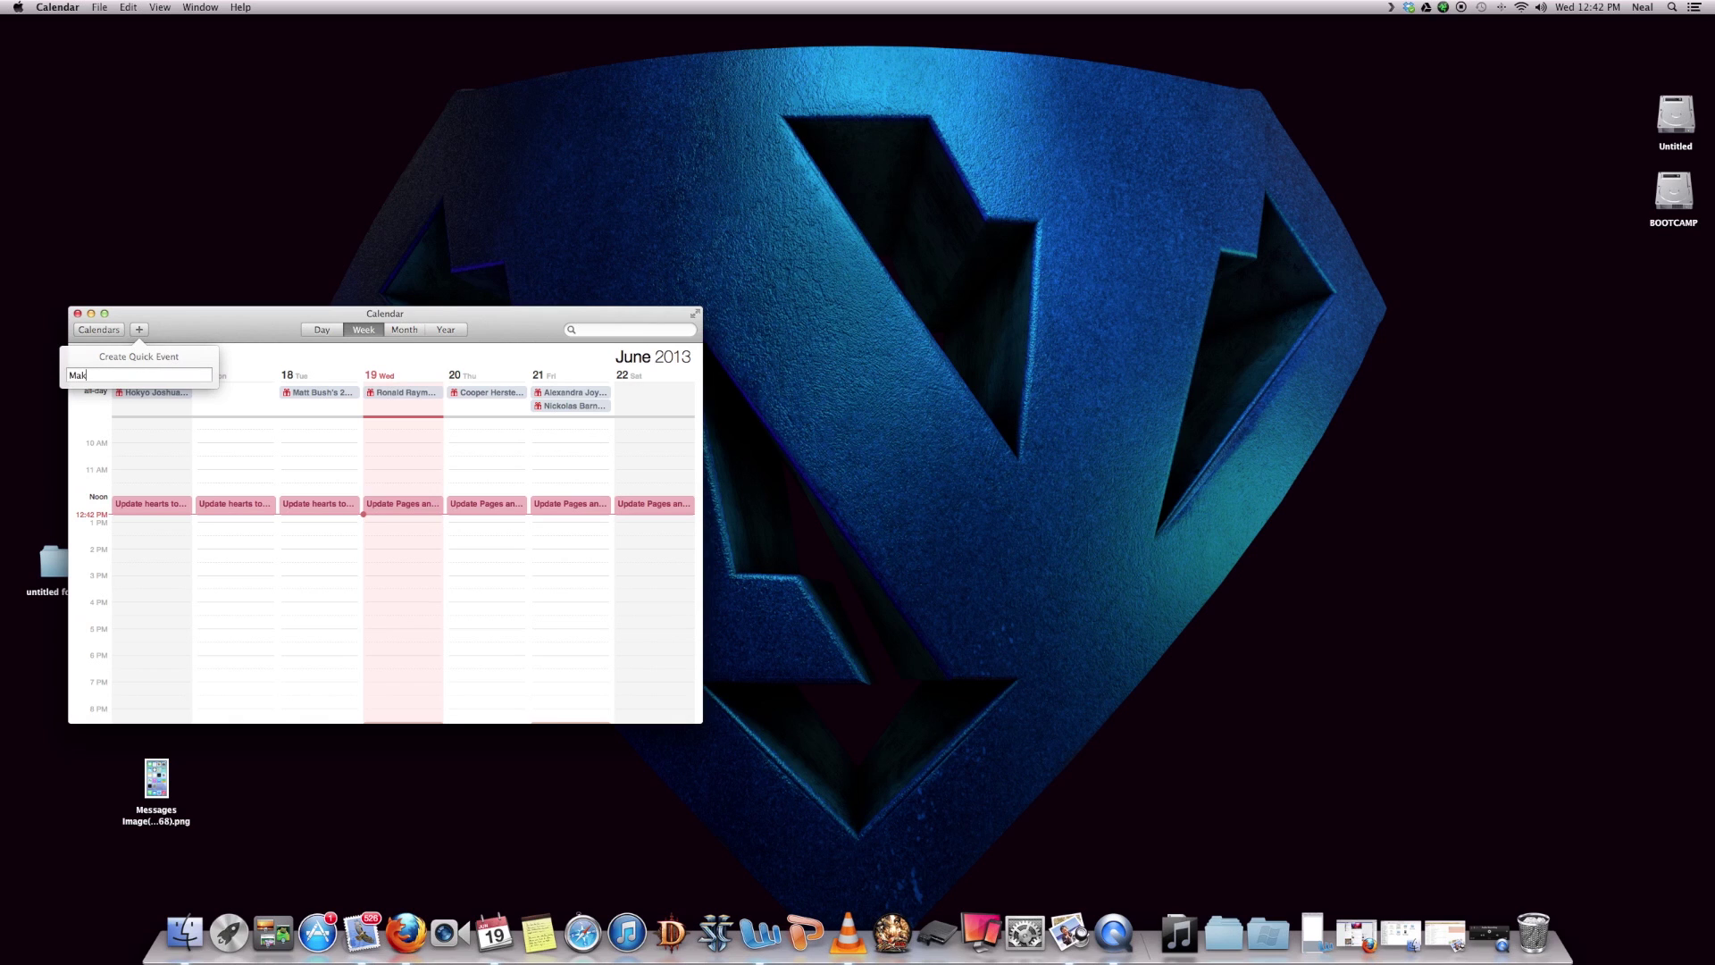
{"action": "type", "text": "Edit Video"}
{"action": "key", "text": "BackSpace"}
{"action": "key", "text": "BackSpace"}
{"action": "key", "text": "BackSpace"}
{"action": "type", "text": "ode"}
{"action": "key", "text": "BackSpace"}
{"action": "key", "text": "BackSpace"}
{"action": "key", "text": "BackSpace"}
{"action": "type", "text": "ideo at 2pm Thursad"}
{"action": "key", "text": "BackSpace"}
{"action": "key", "text": "BackSpace"}
{"action": "type", "text": "da"}
{"action": "key", "text": "Return"}
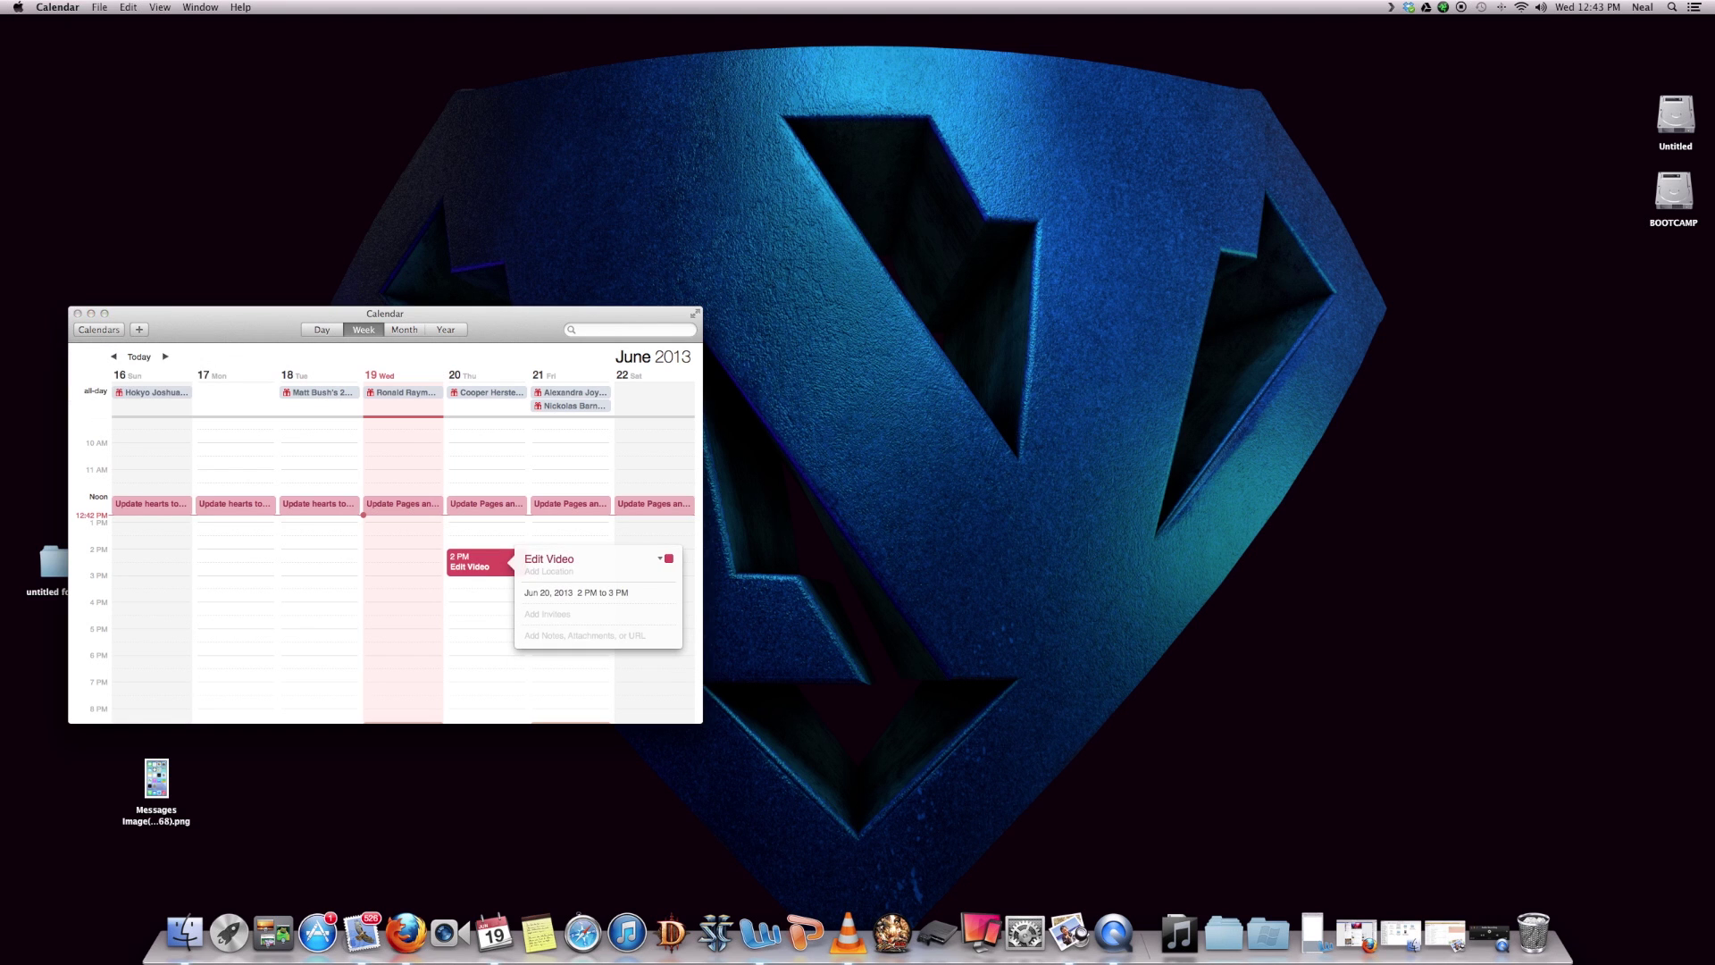
{"action": "left_click", "coordinate": [674, 560]}
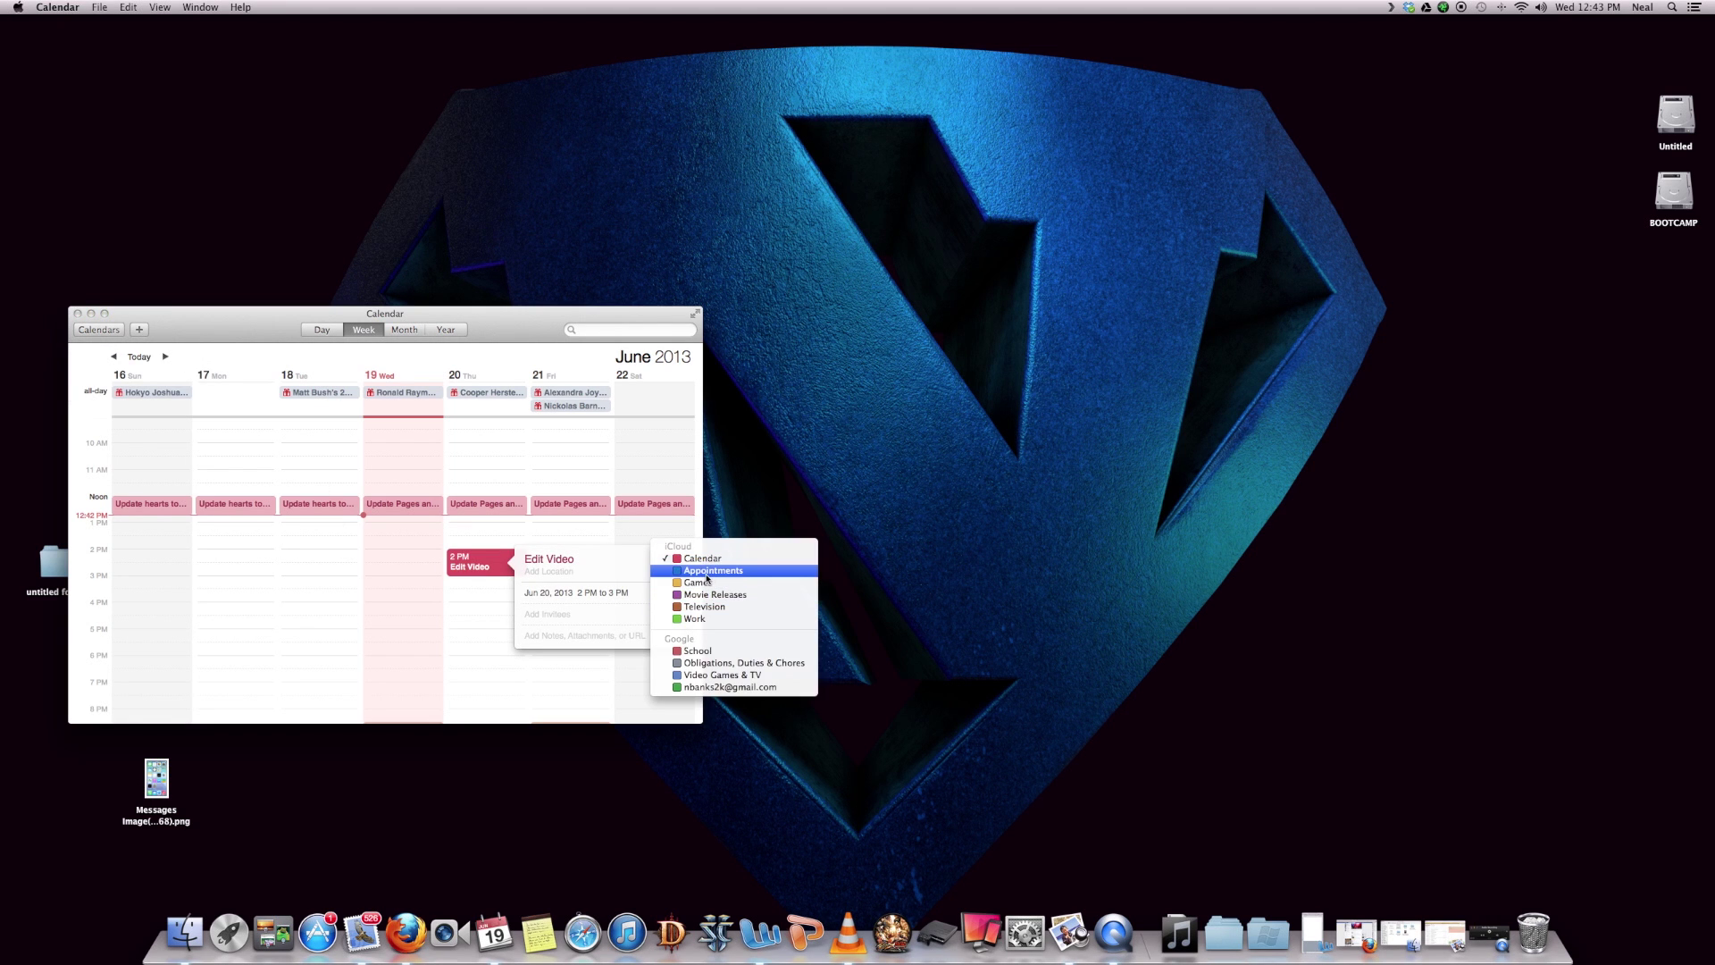
Move Edit Video into Appointments, hide the Appointments calendar, and start another quick event.
{"action": "left_click", "coordinate": [706, 573]}
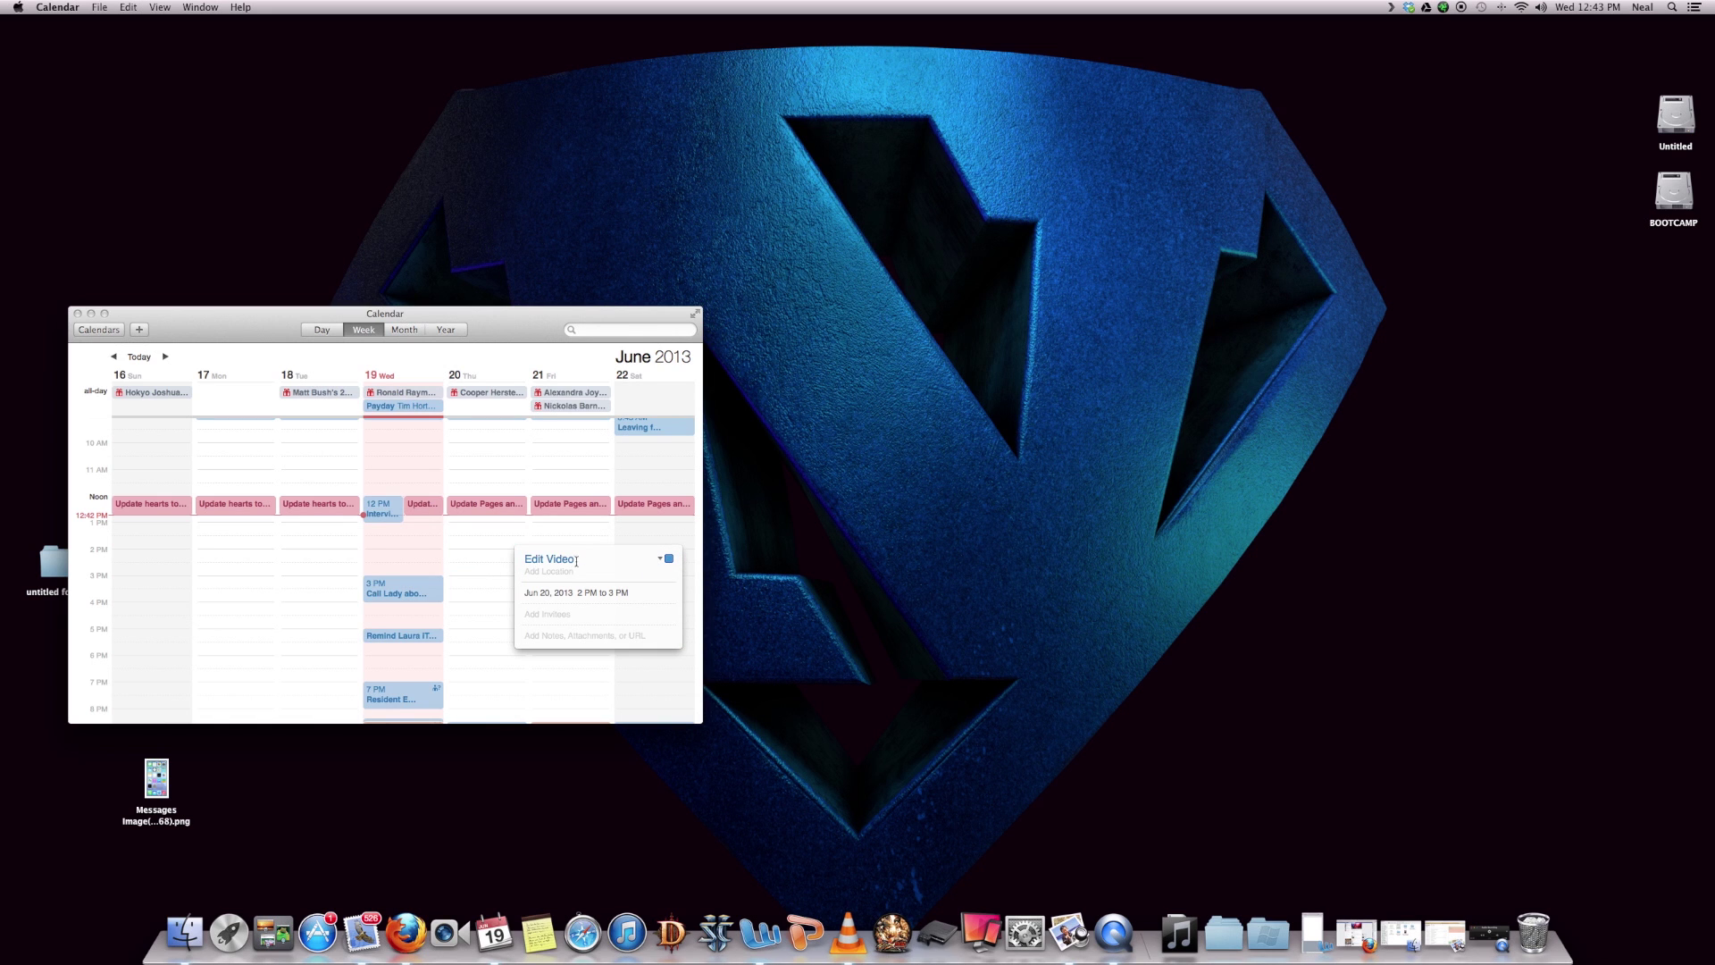
{"action": "left_click", "coordinate": [99, 329]}
{"action": "left_click", "coordinate": [86, 376]}
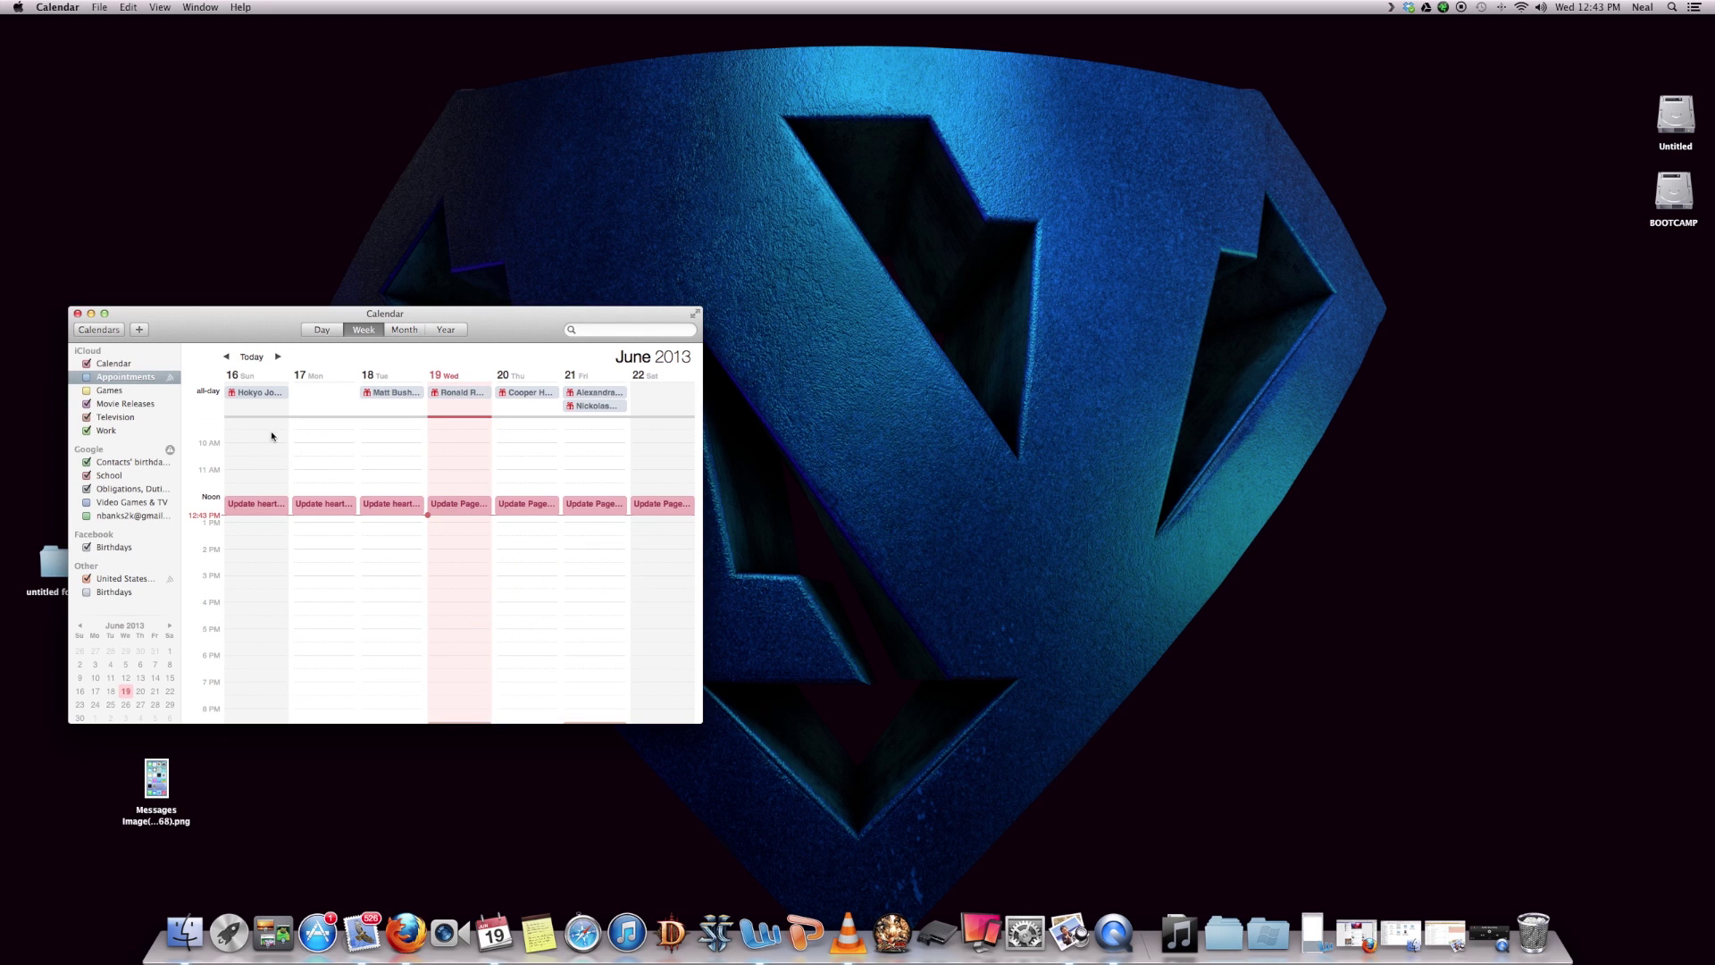
{"action": "left_click", "coordinate": [138, 330]}
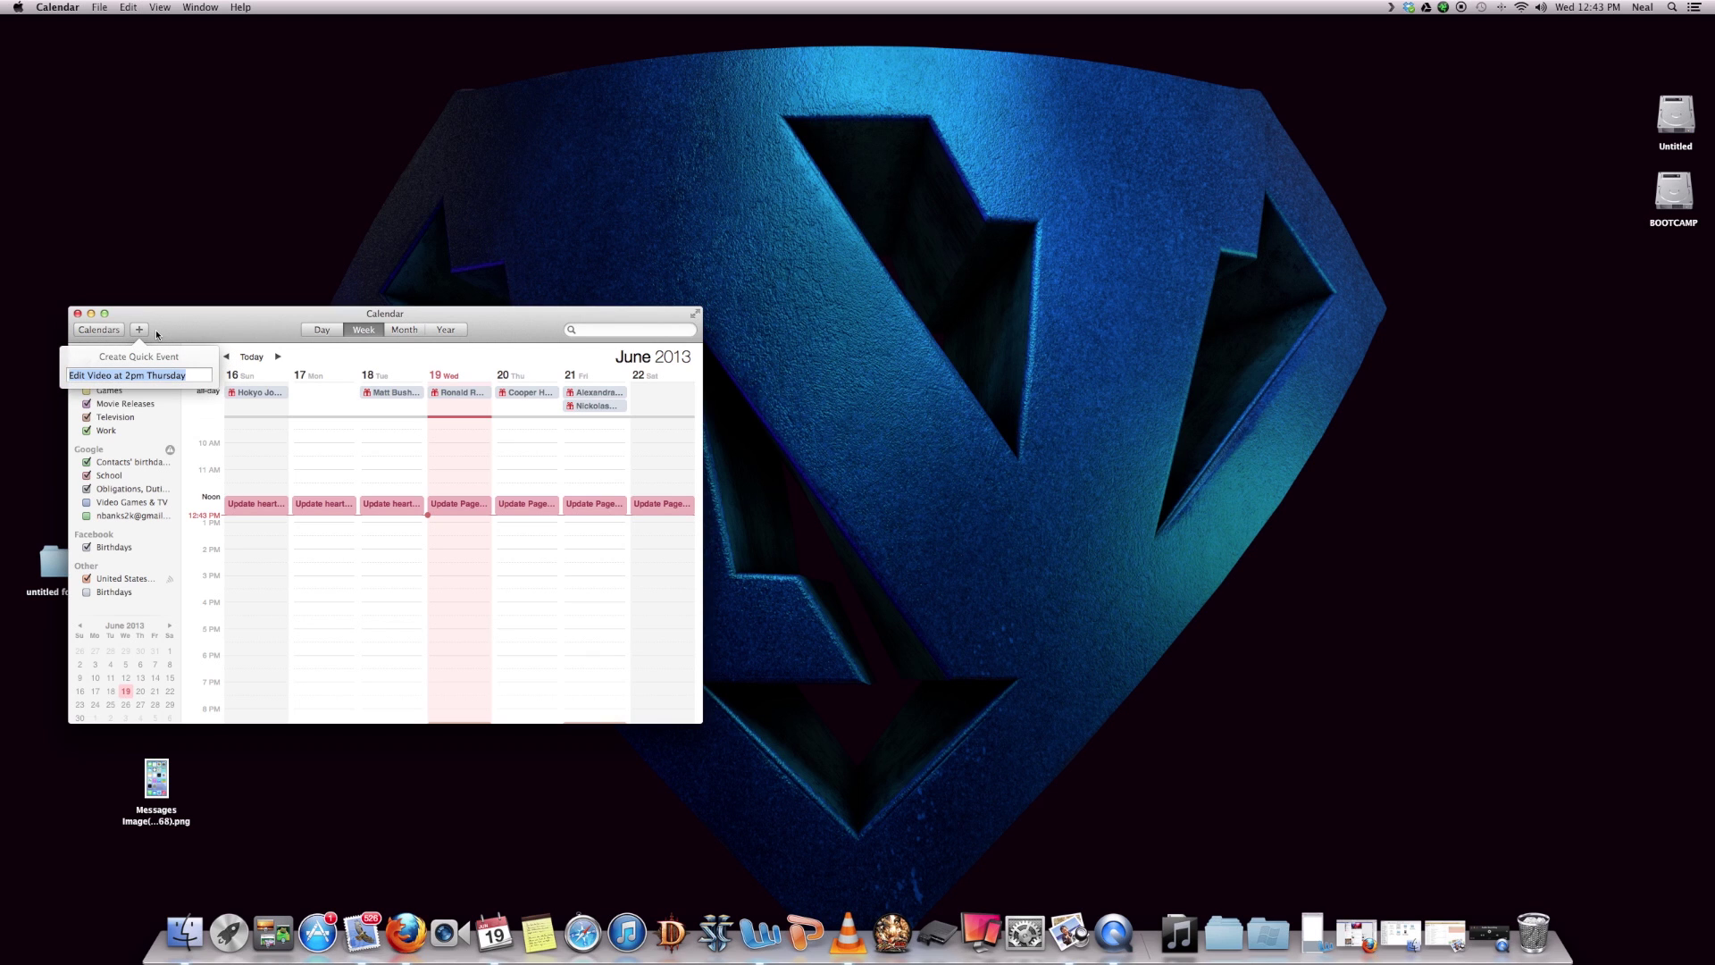
{"action": "key", "text": "Left"}
Change the quick event to 'Edit Video at 10pm Wed', create it, and show its notes and attachment fields.
{"action": "left_click", "coordinate": [128, 375]}
{"action": "key", "text": "BackSpace"}
{"action": "type", "text": "10"}
{"action": "left_click_drag", "start_coordinate": [154, 376], "coordinate": [262, 379]}
{"action": "key", "text": "BackSpace"}
{"action": "type", "text": "Wed"}
{"action": "key", "text": "Return"}
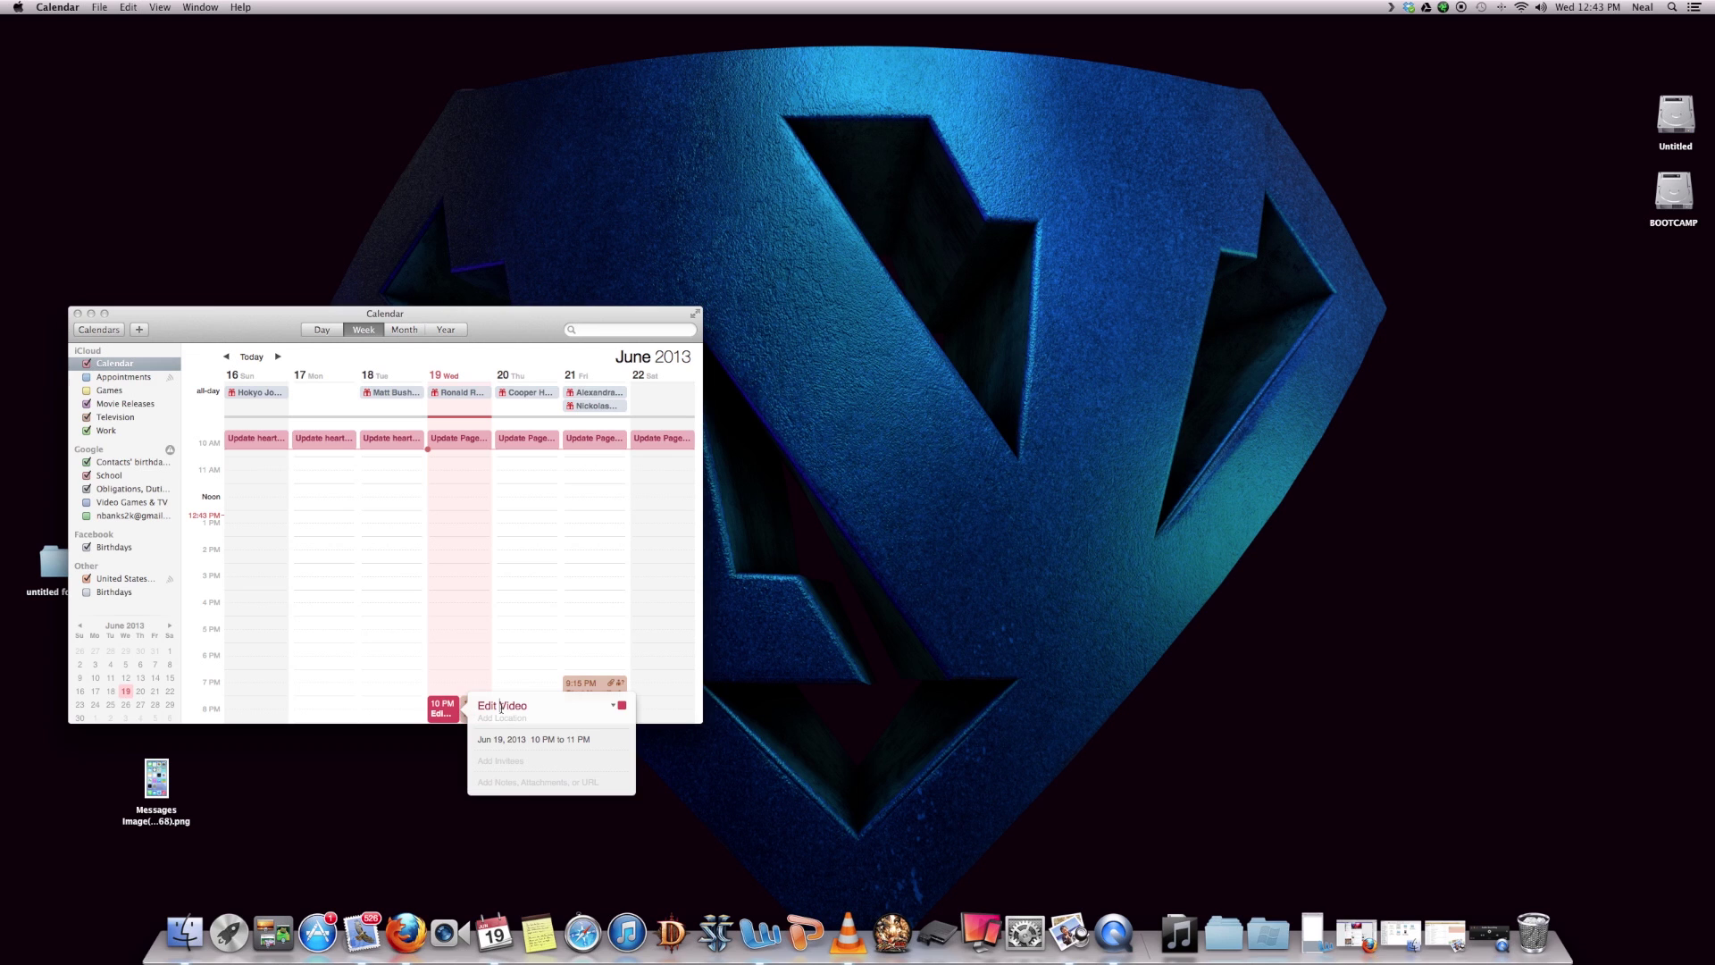
{"action": "left_click", "coordinate": [506, 779]}
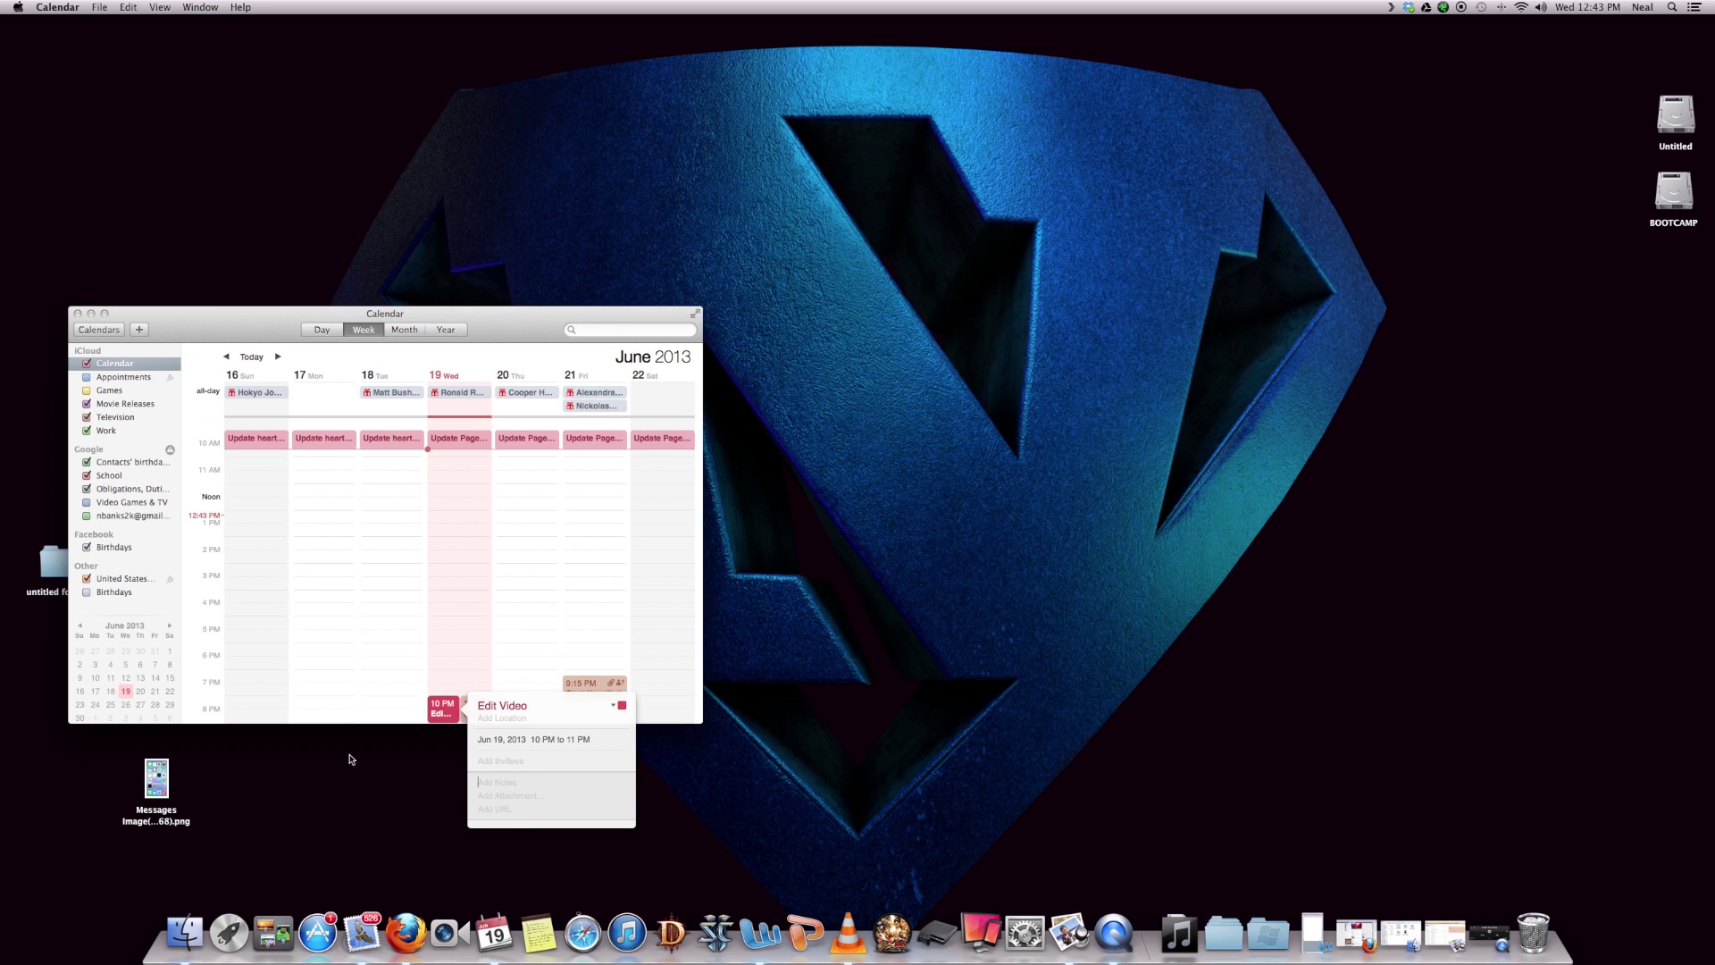
Drop Messages Image(55914068).png from the desktop onto the event's attachment field and close the popover.
{"action": "left_click_drag", "start_coordinate": [158, 791], "coordinate": [516, 792]}
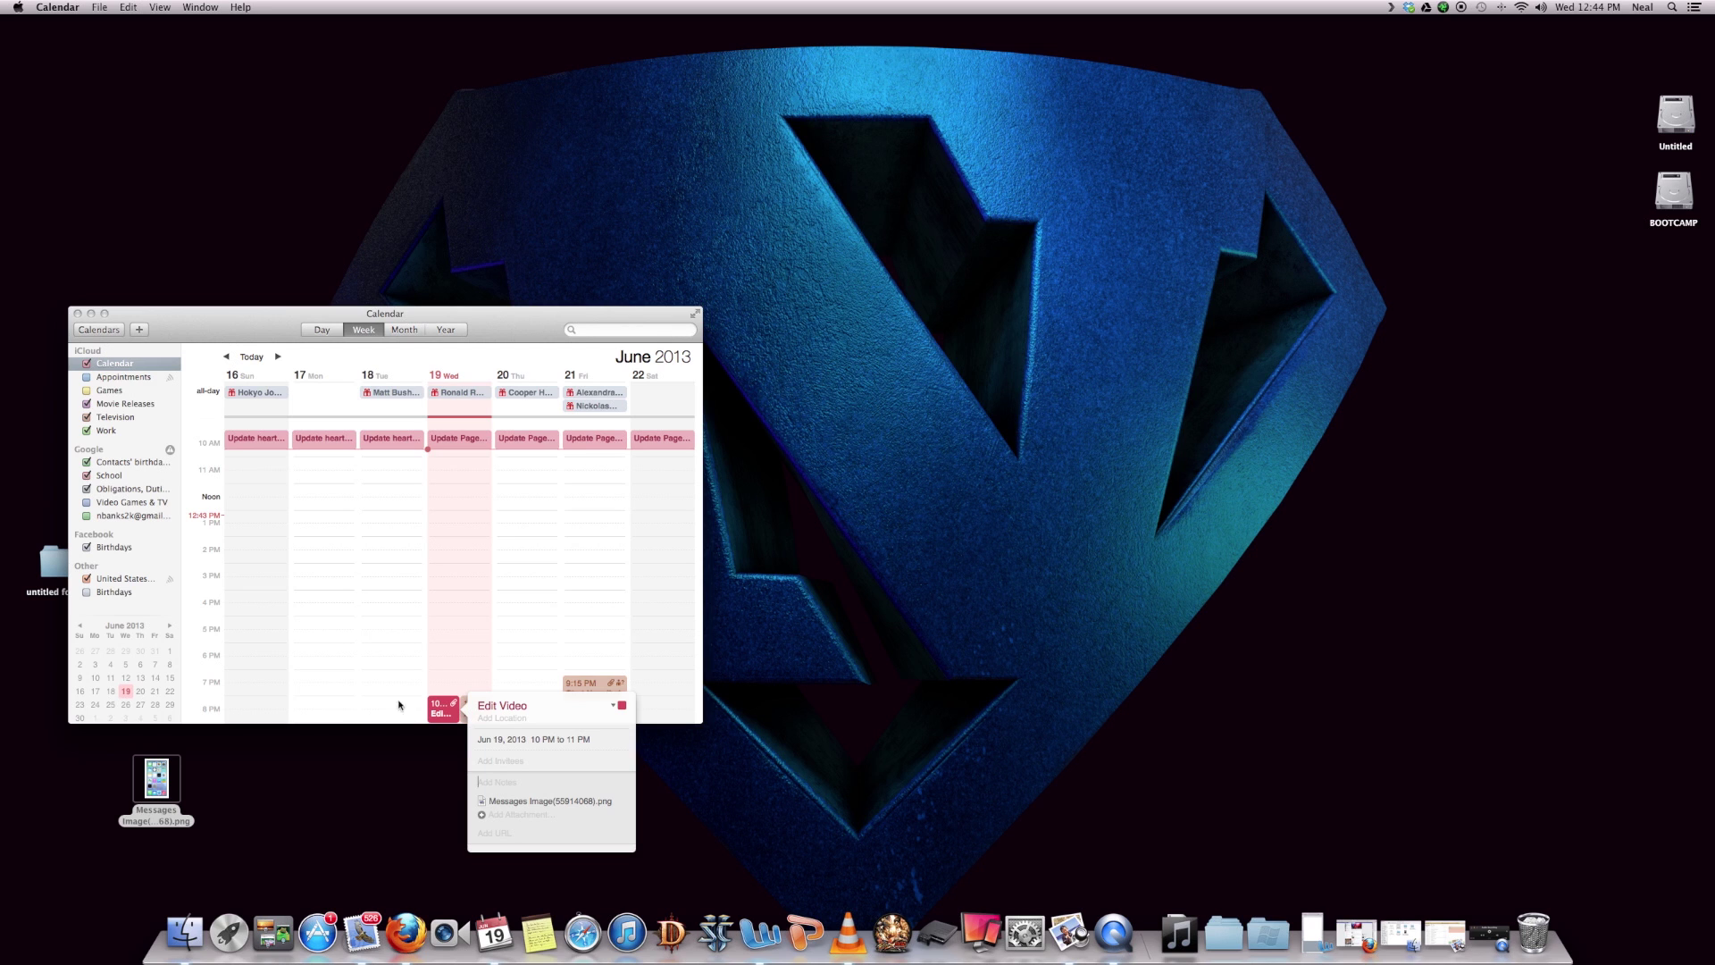
{"action": "left_click", "coordinate": [472, 679]}
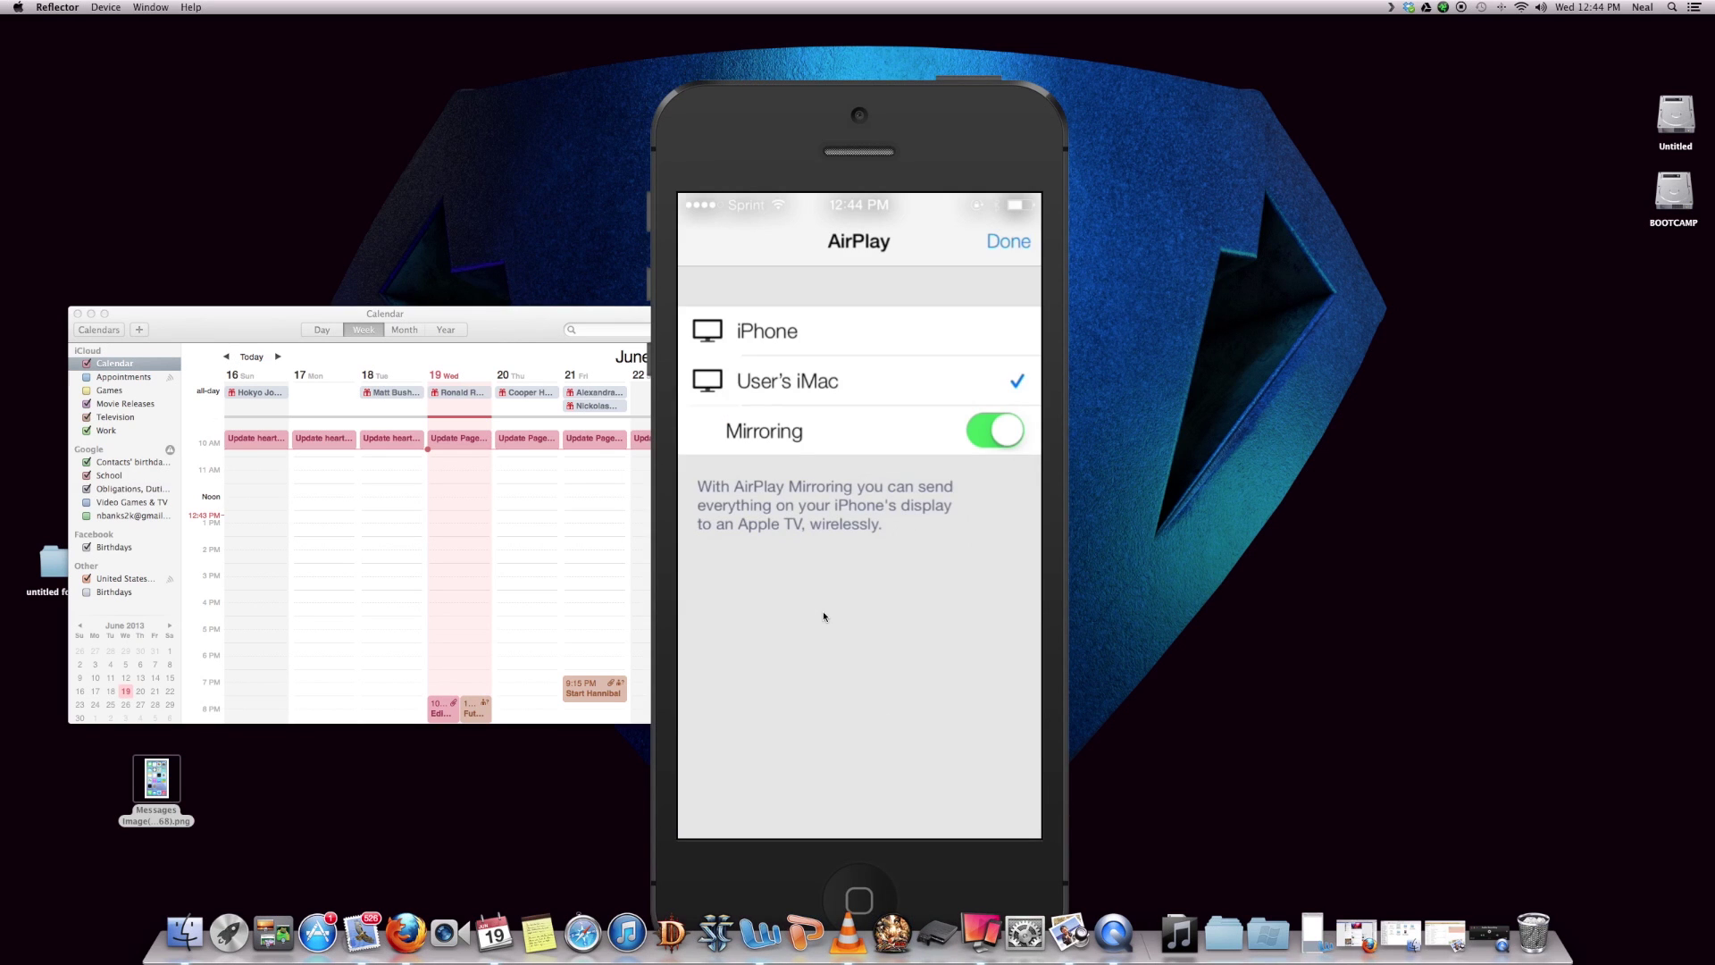
Move the Reflector iPhone mirror right and open, then close, the Wednesday Edit Video event details.
{"action": "left_click_drag", "start_coordinate": [946, 149], "coordinate": [1369, 59]}
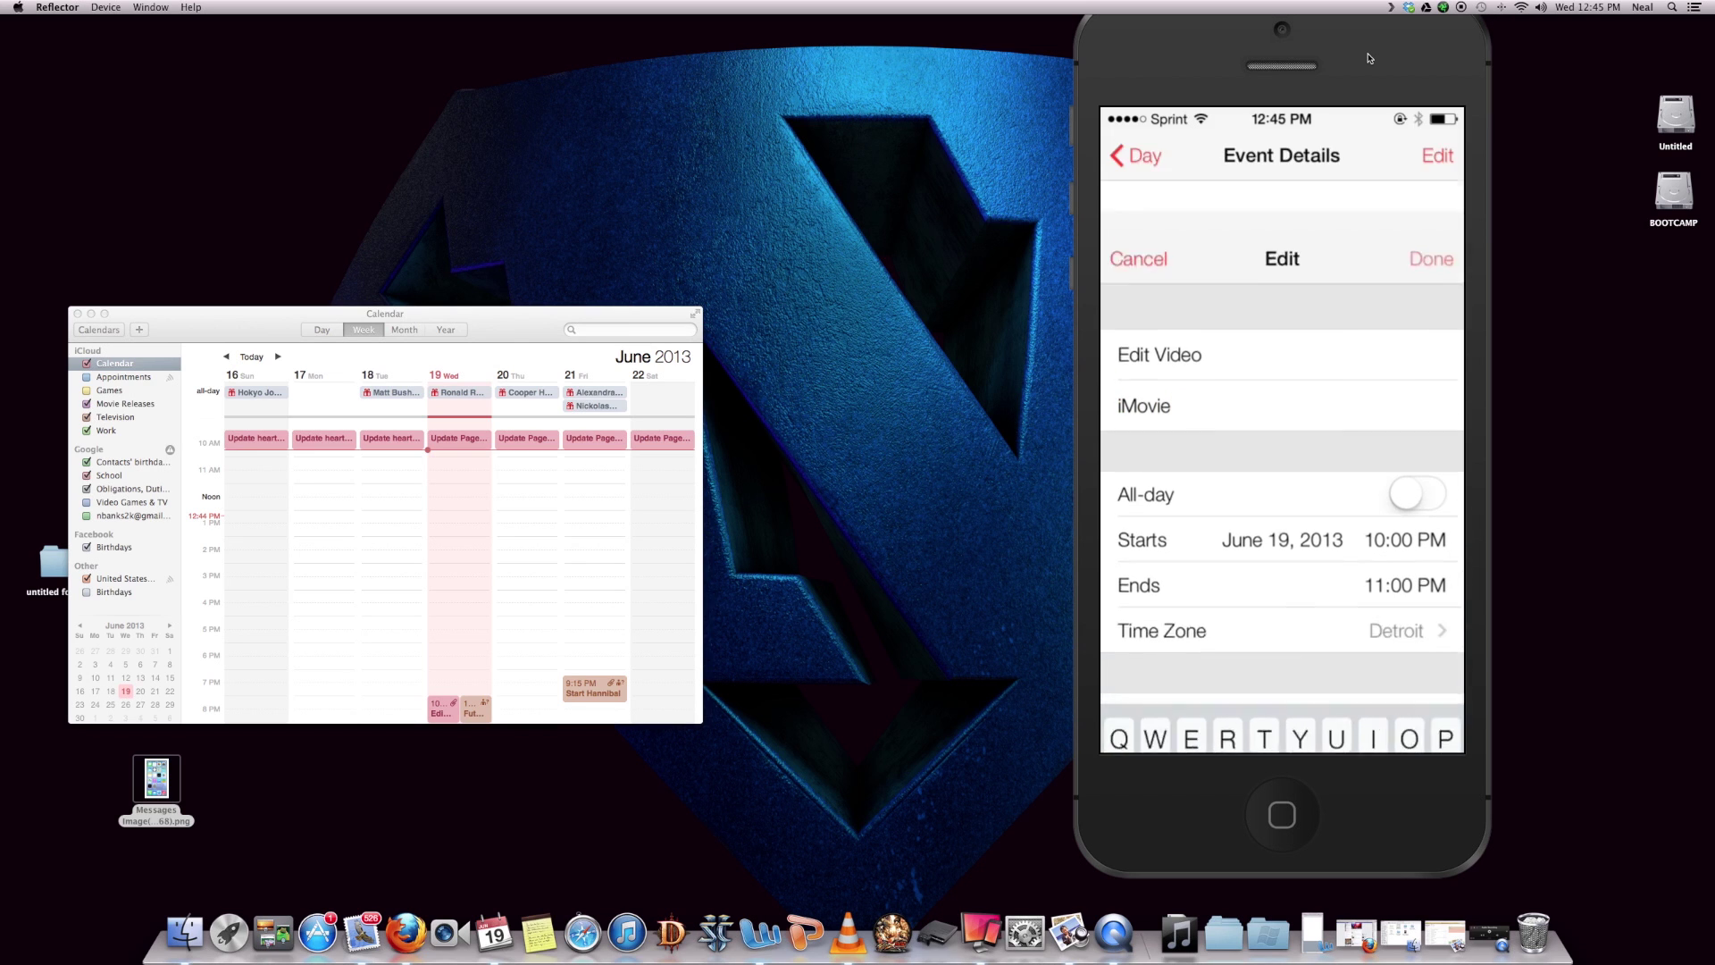
{"action": "left_click", "coordinate": [444, 714]}
{"action": "double_click", "coordinate": [444, 714]}
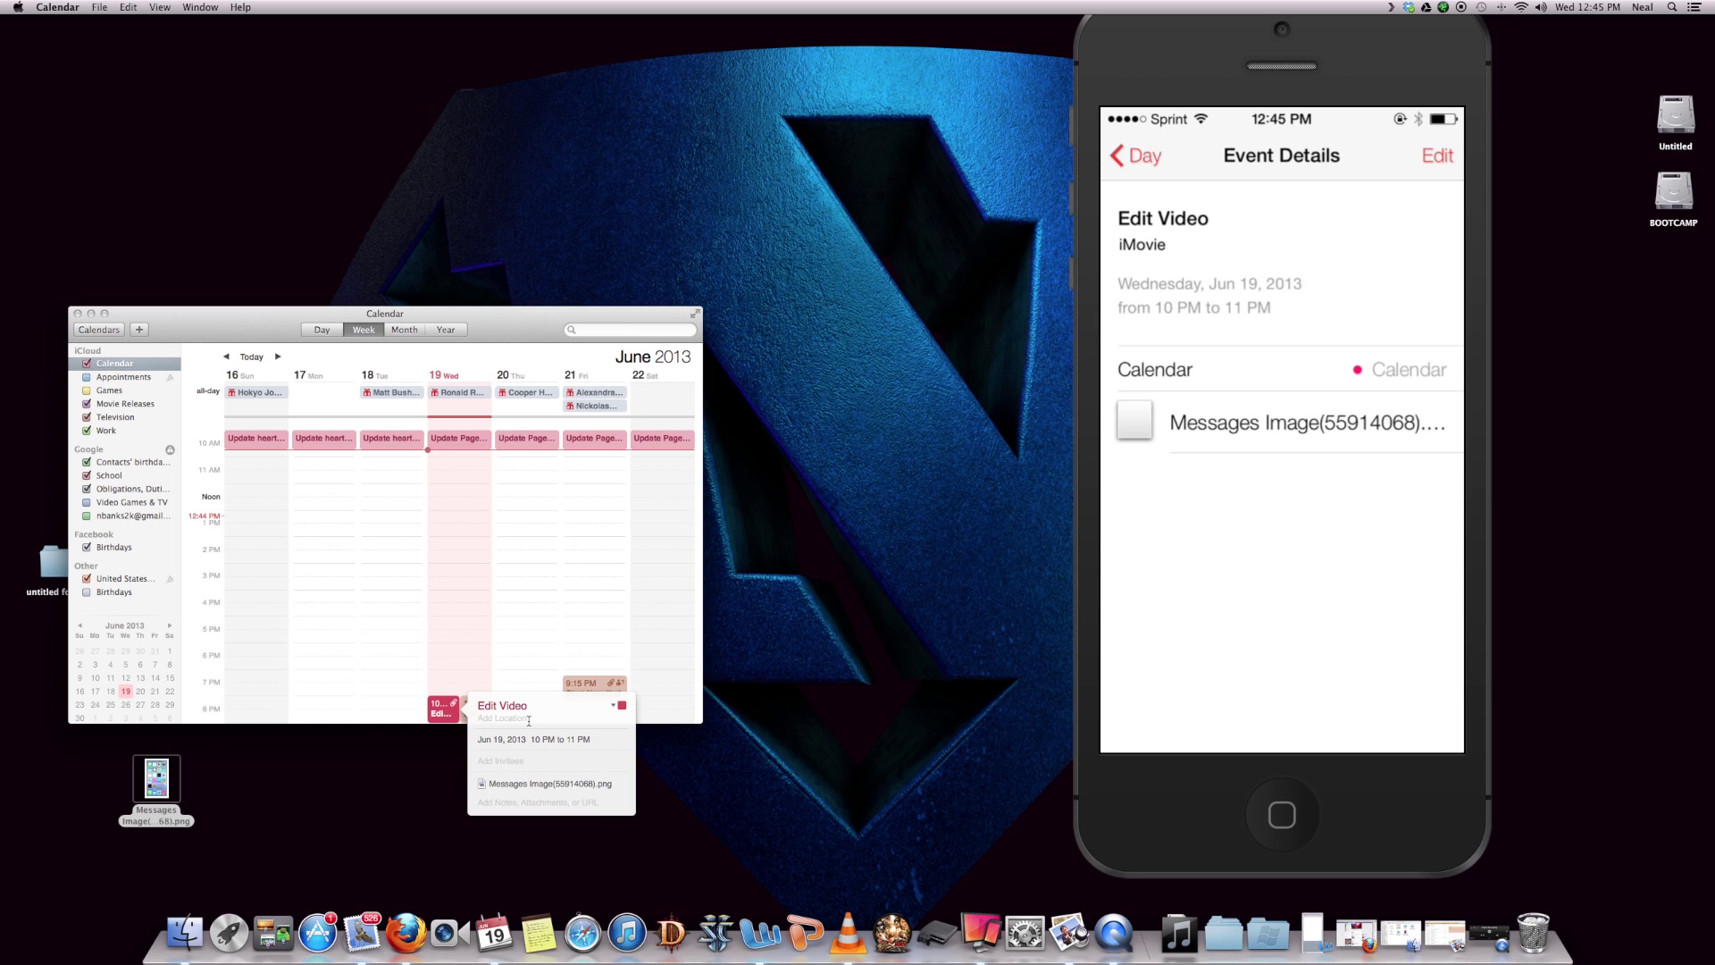
{"action": "left_click", "coordinate": [497, 494]}
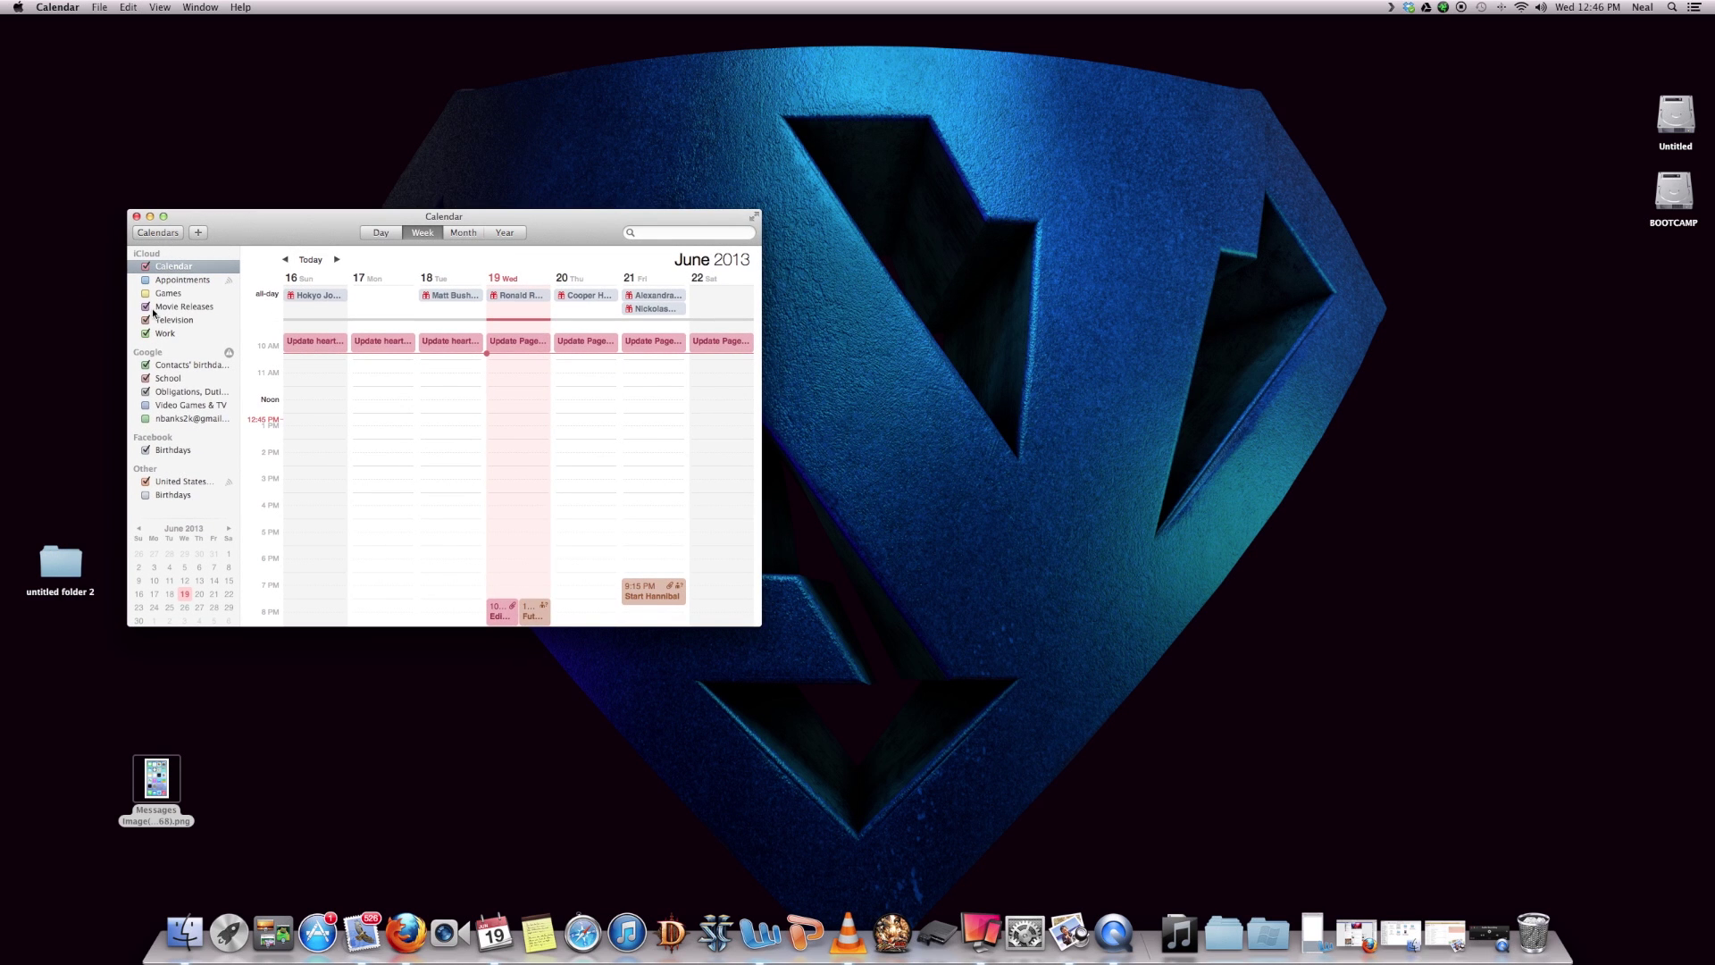
Cancel a quick event, collapse the Google calendar group, and enter the Google account password.
{"action": "left_click", "coordinate": [198, 233]}
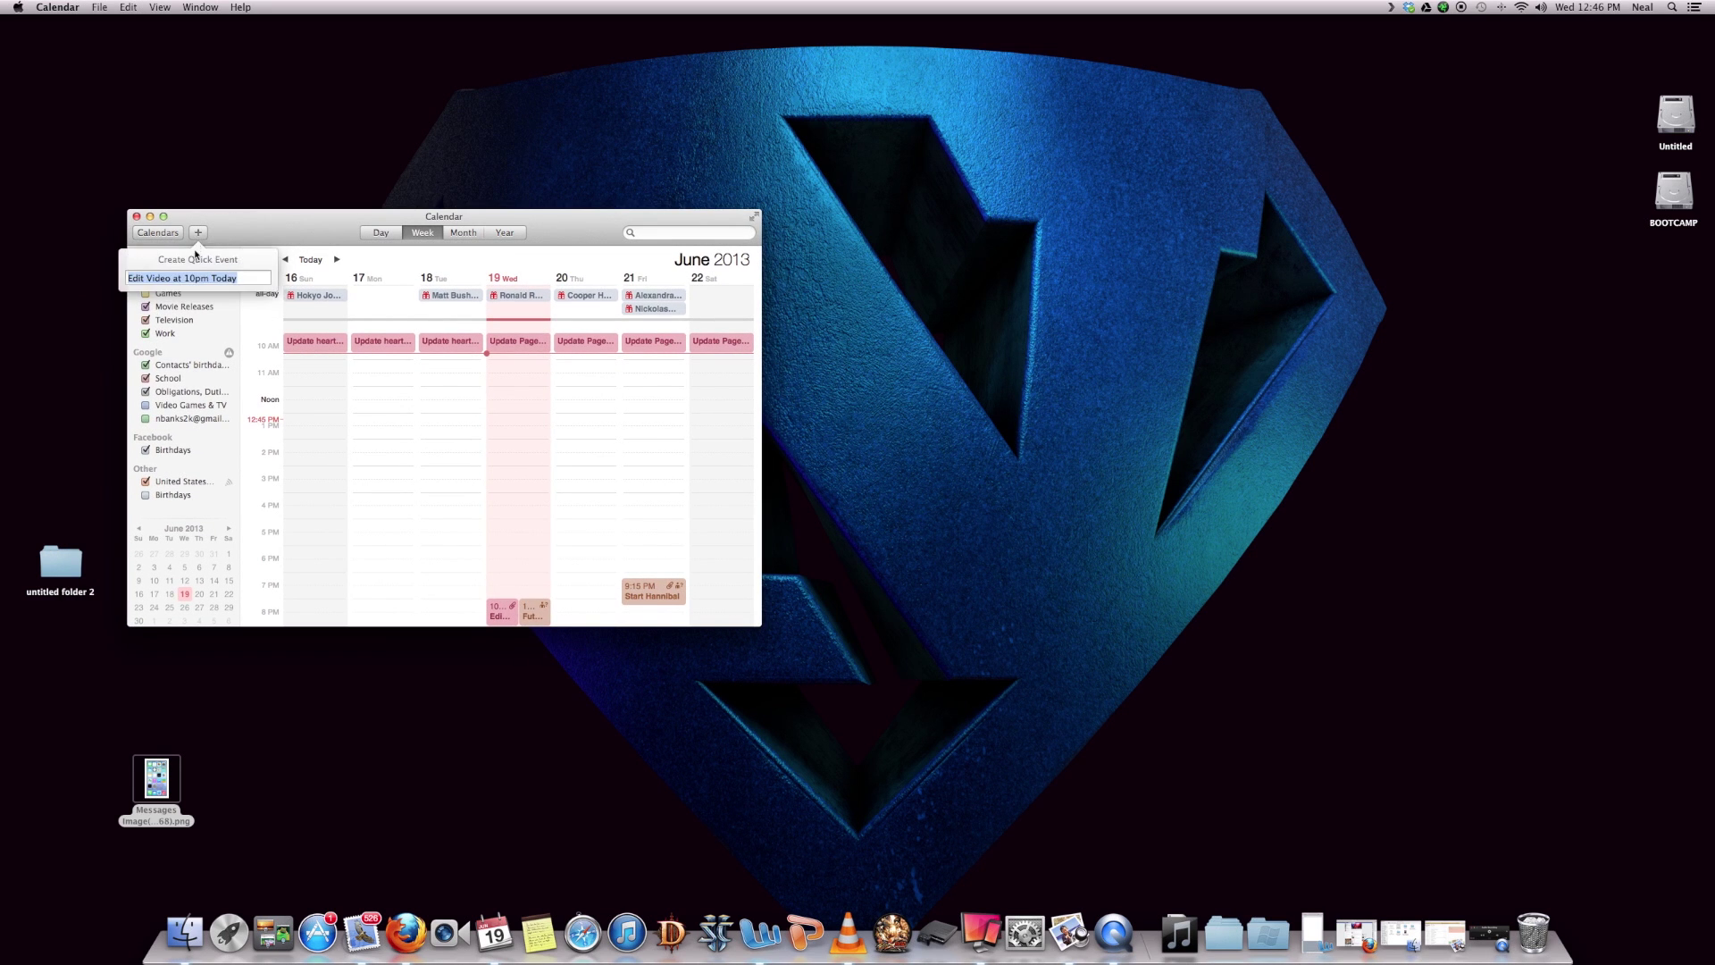
{"action": "key", "text": "Escape"}
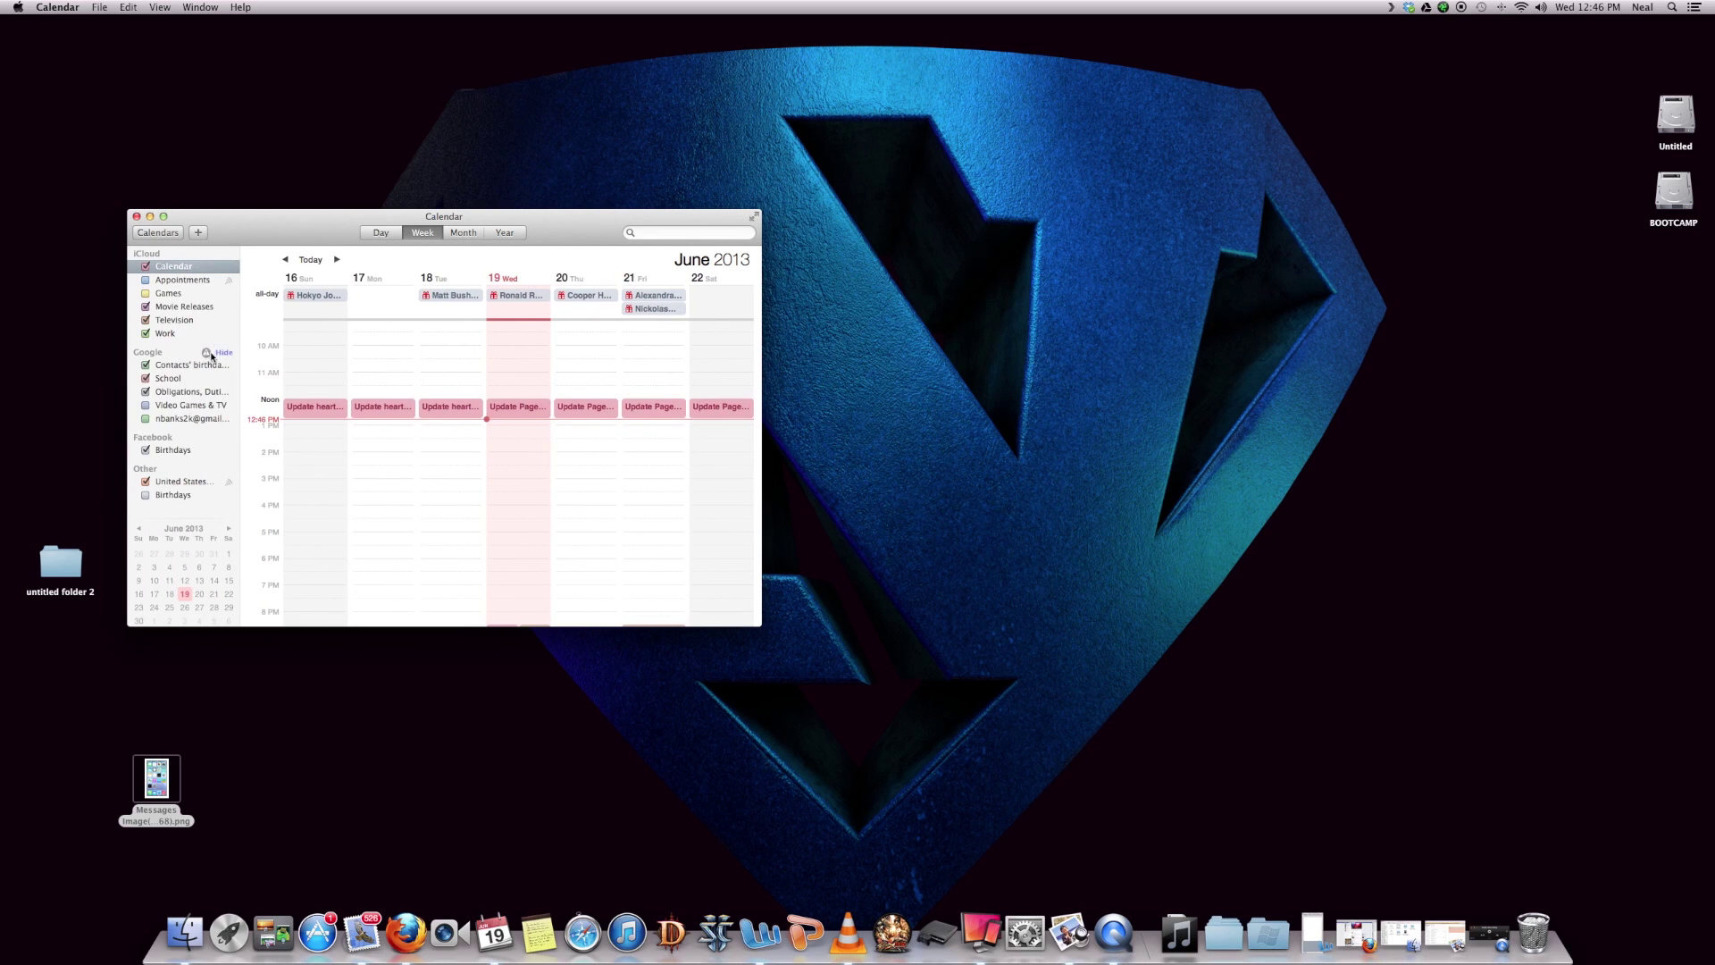
{"action": "left_click", "coordinate": [209, 354]}
{"action": "left_click", "coordinate": [207, 350]}
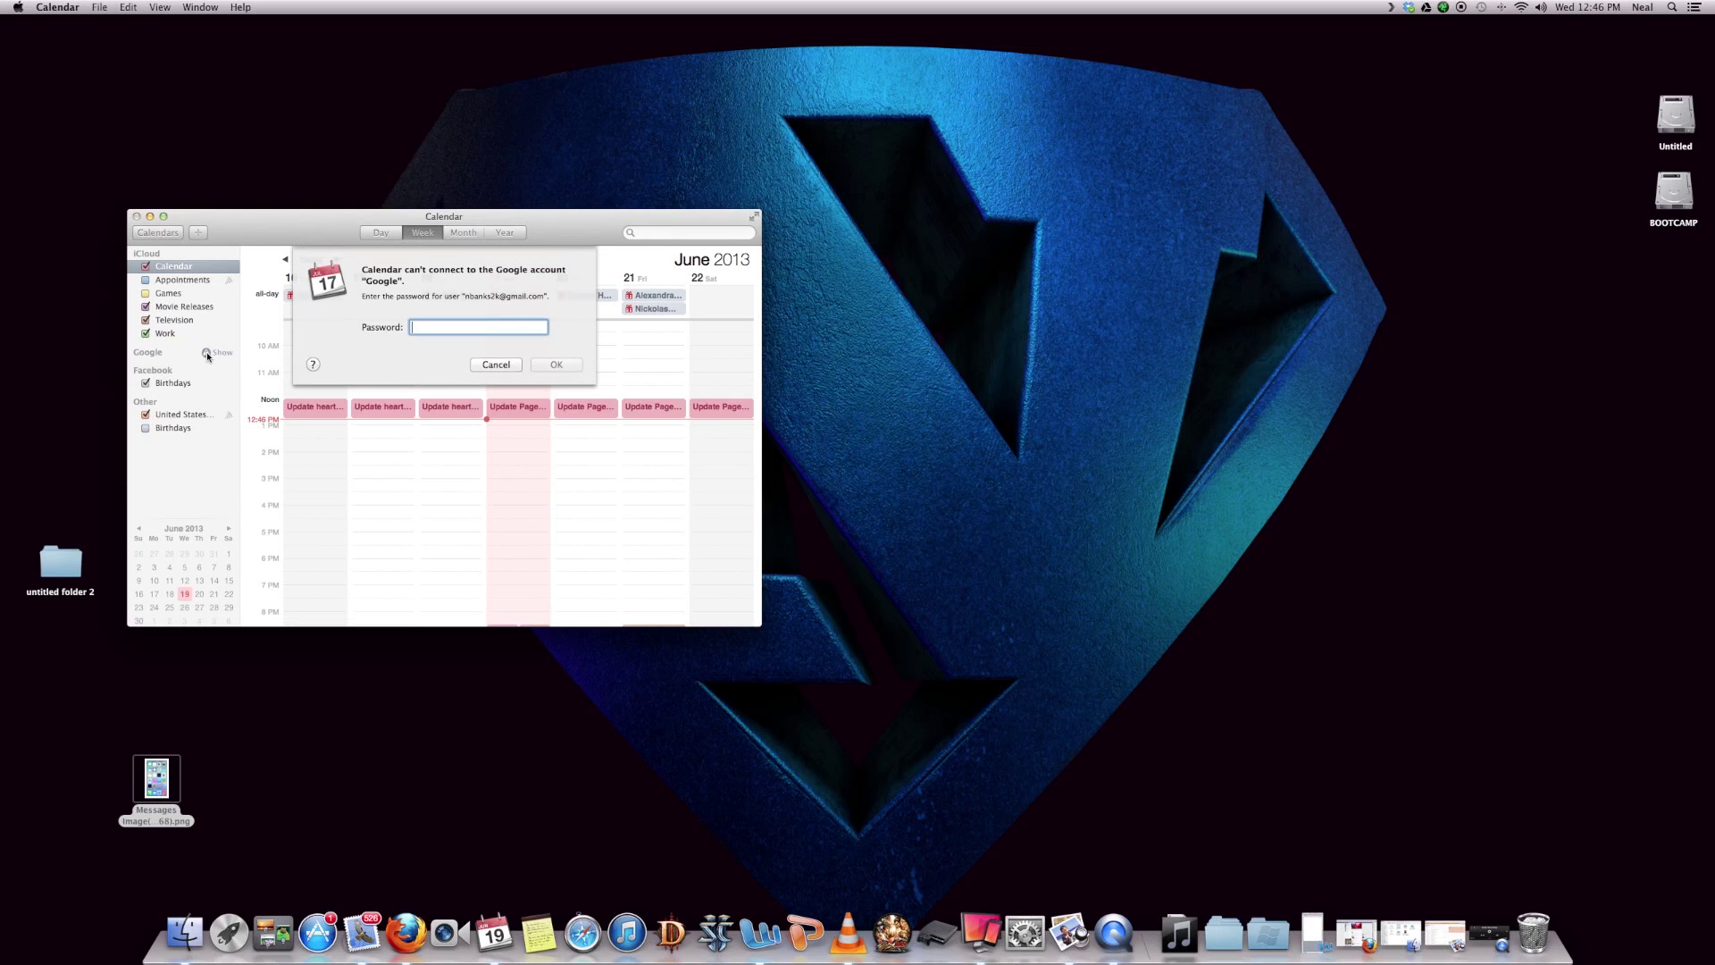
{"action": "type", "text": "********"}
{"action": "key", "text": "Return"}
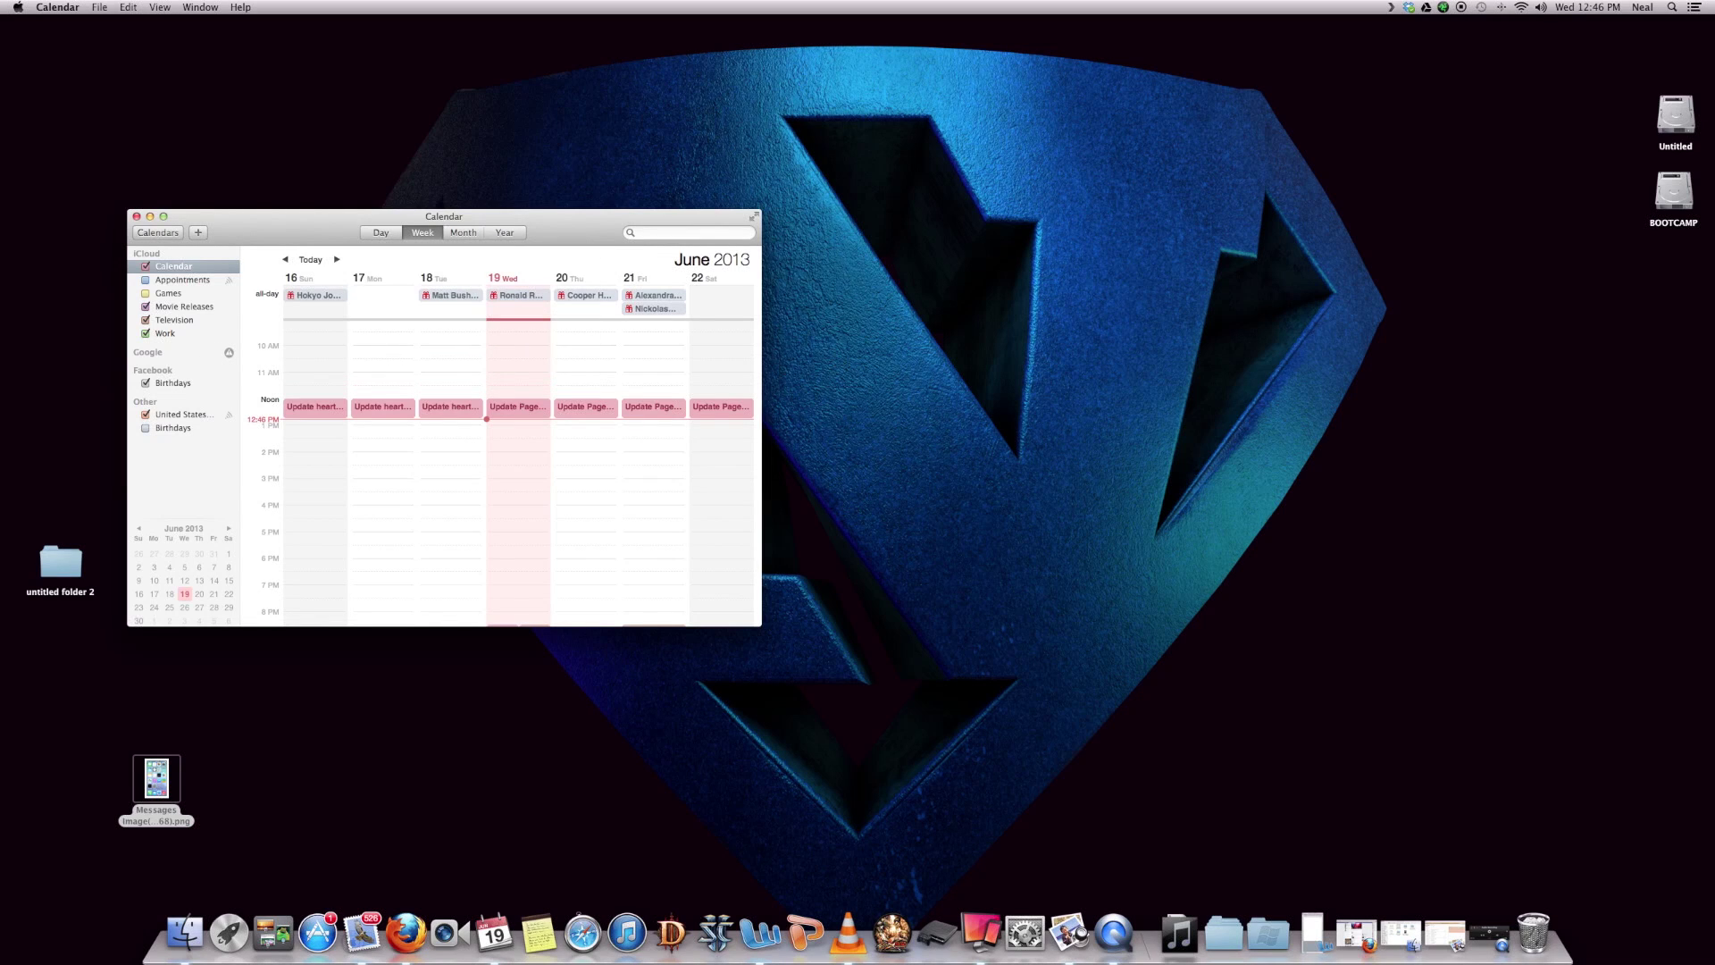
Reposition the Calendar window and restore the QuickTime audio recording window.
{"action": "left_click_drag", "start_coordinate": [191, 222], "coordinate": [245, 233]}
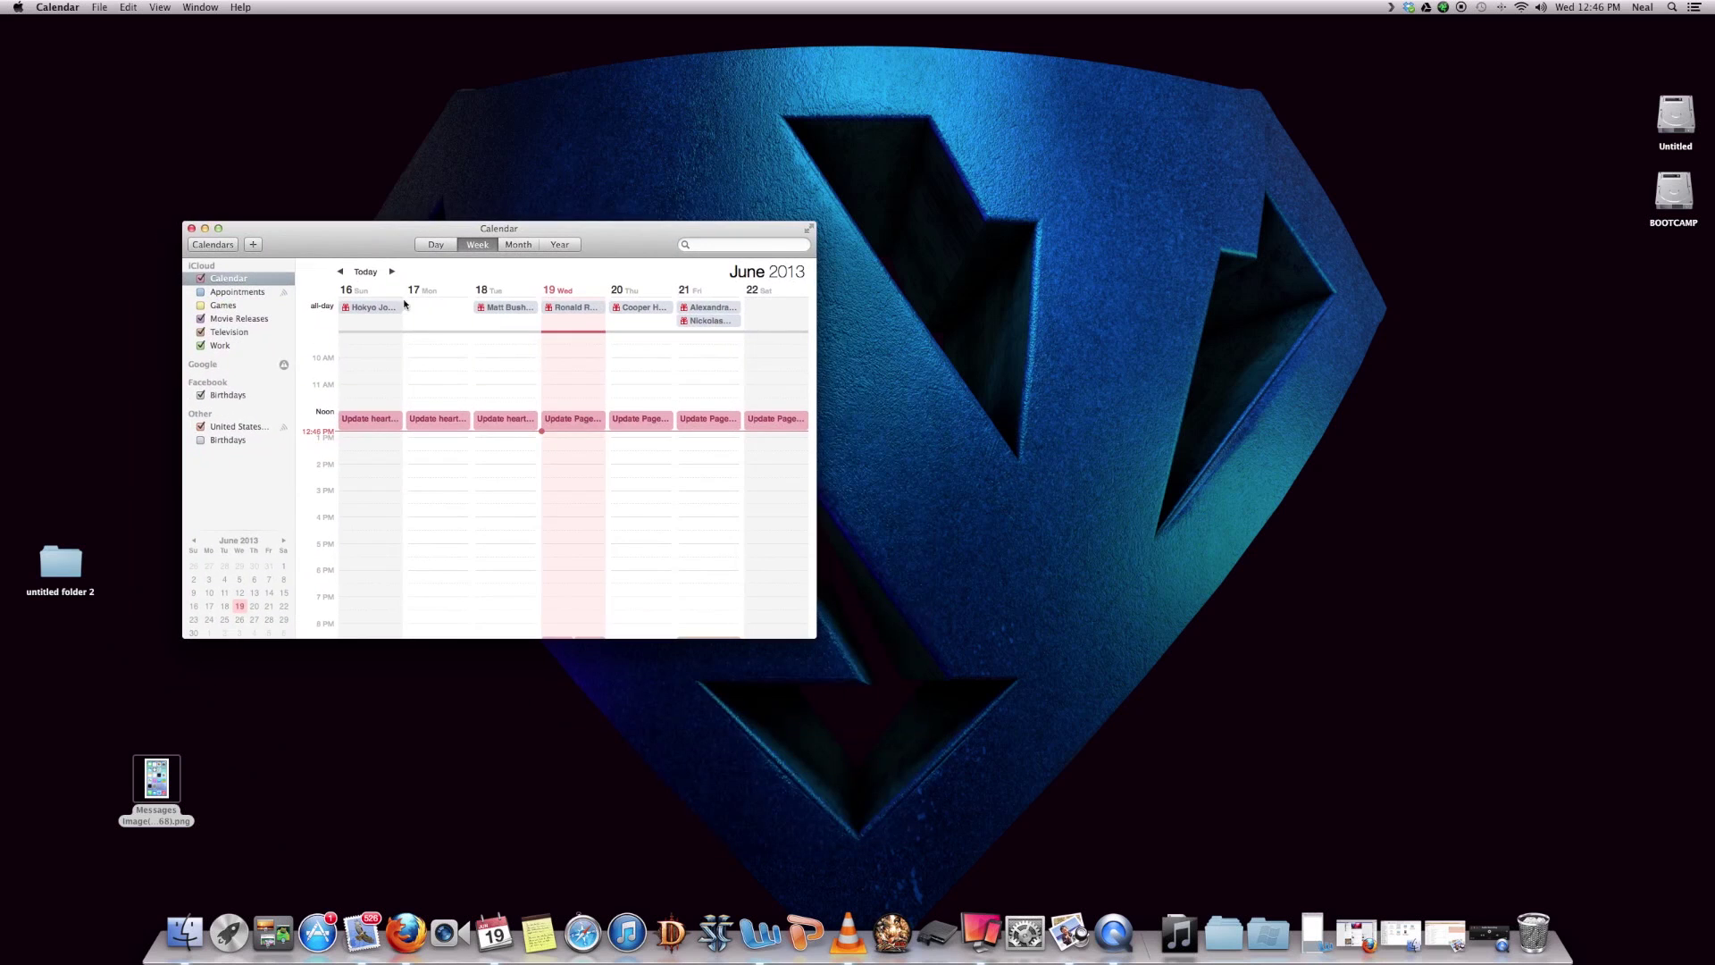
{"action": "left_click", "coordinate": [1478, 914]}
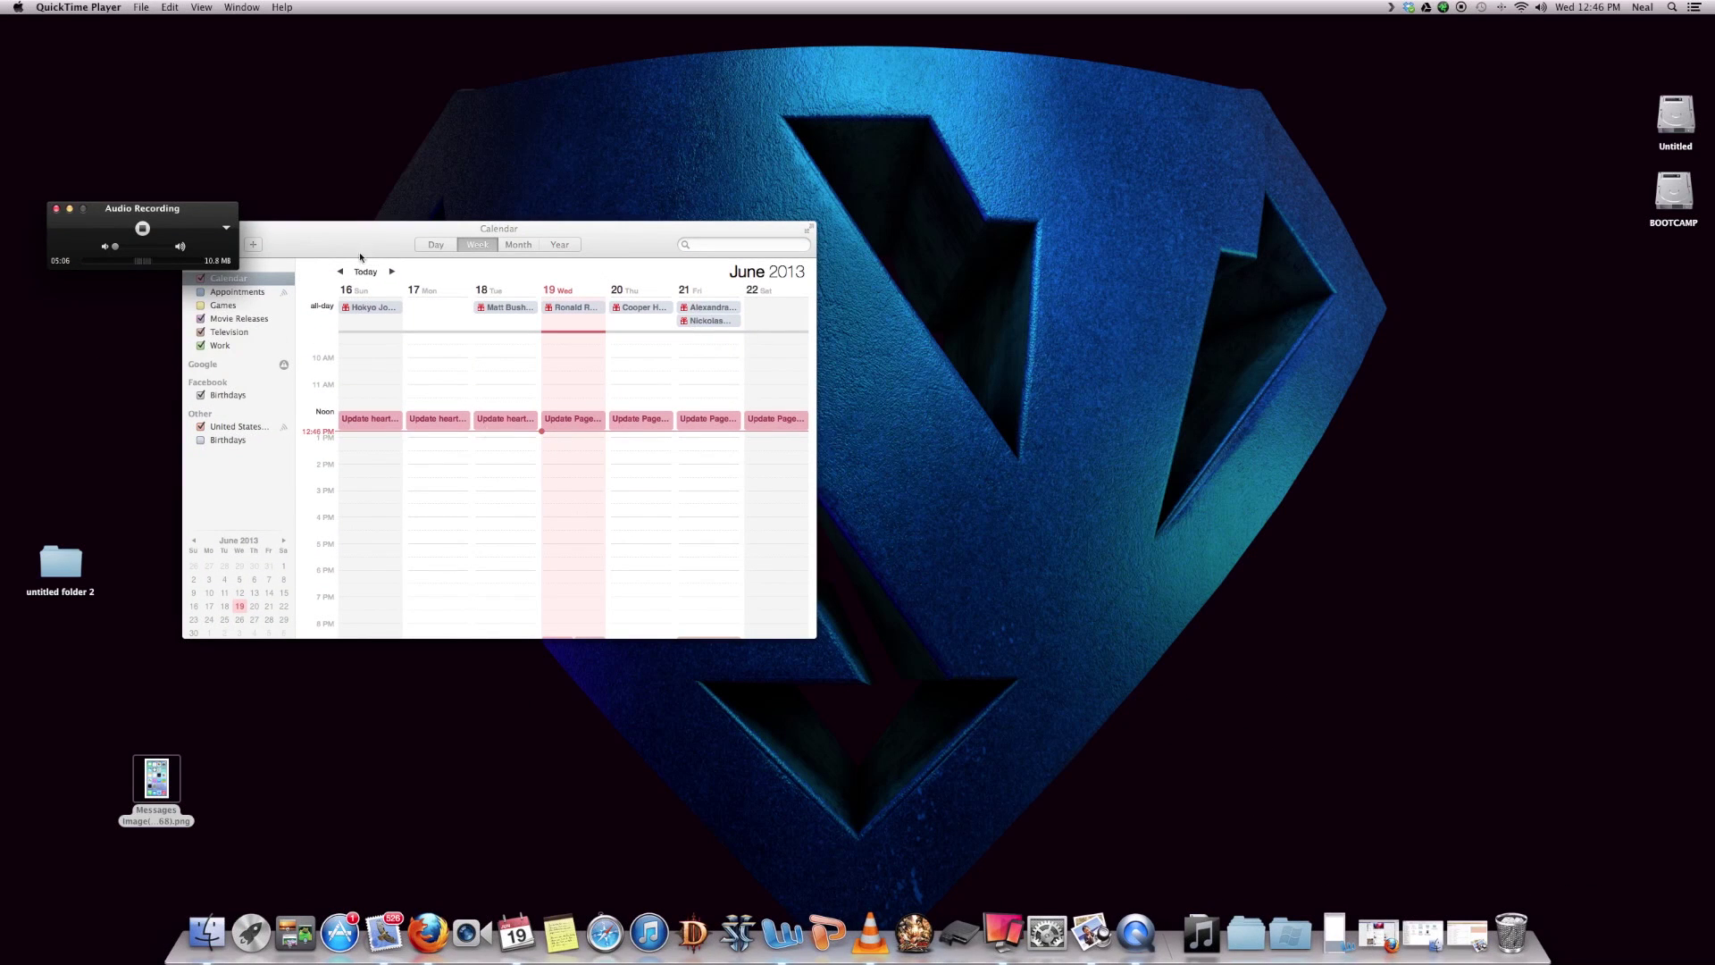
{"action": "left_click_drag", "start_coordinate": [360, 256], "coordinate": [426, 309]}
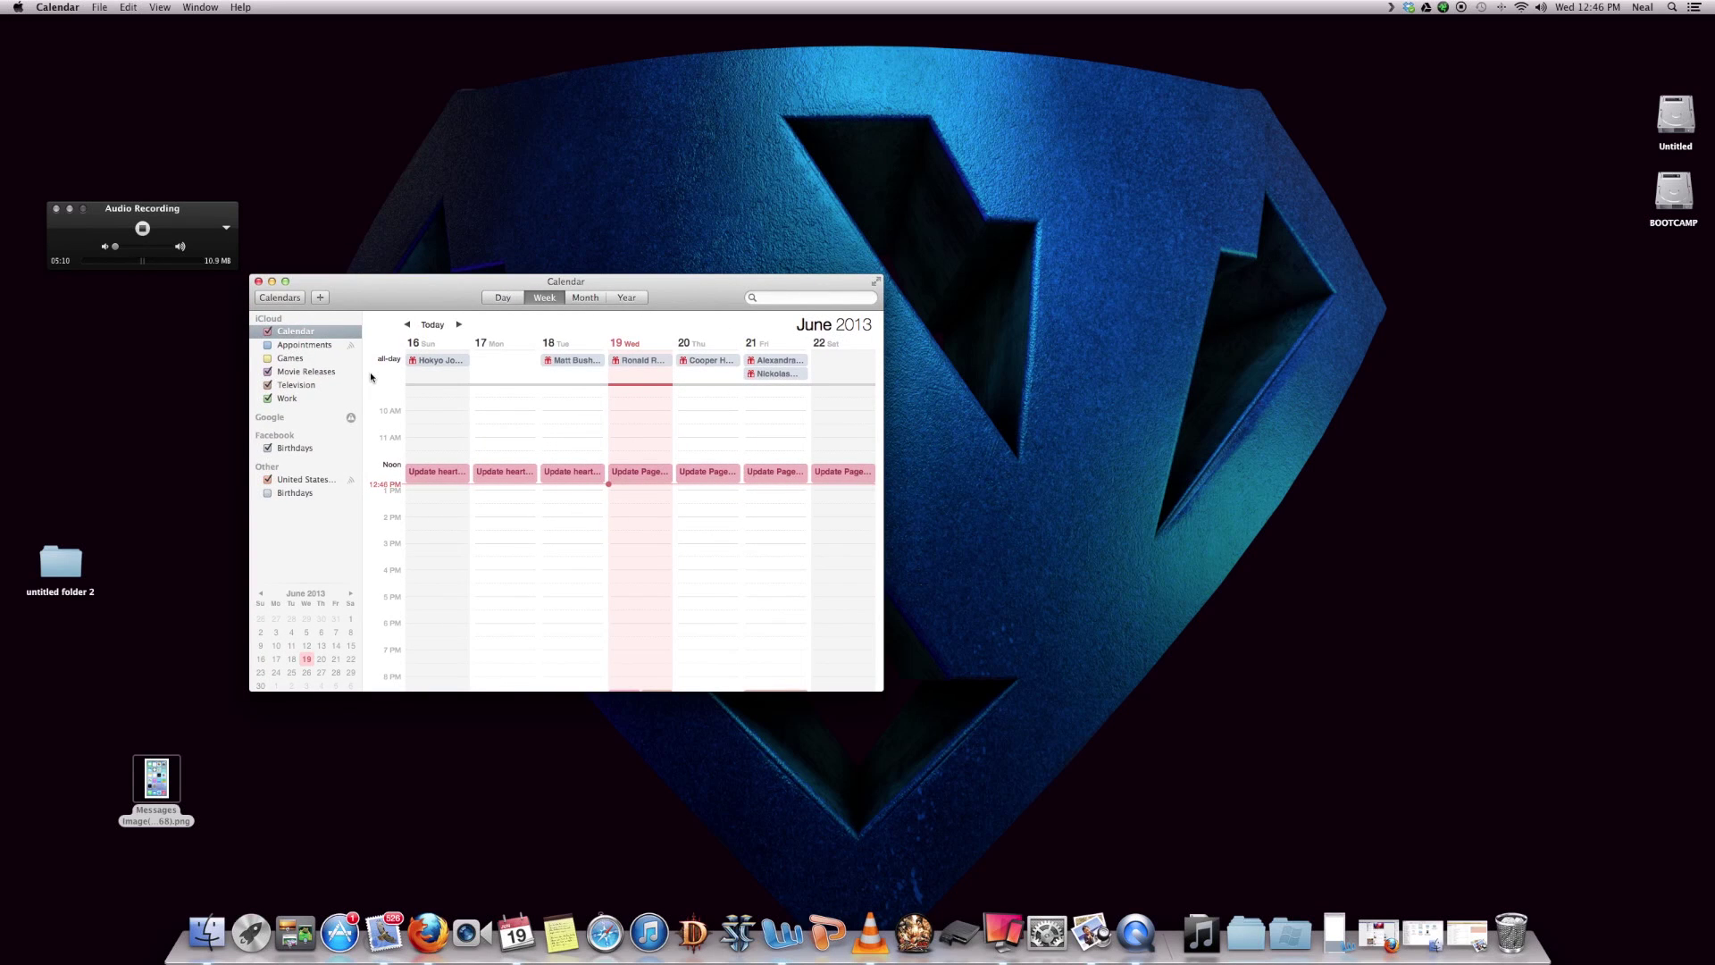
Minimize Calendar, restore the untitled folder 2 window, and open All My Files in a new tab.
{"action": "left_click", "coordinate": [271, 281]}
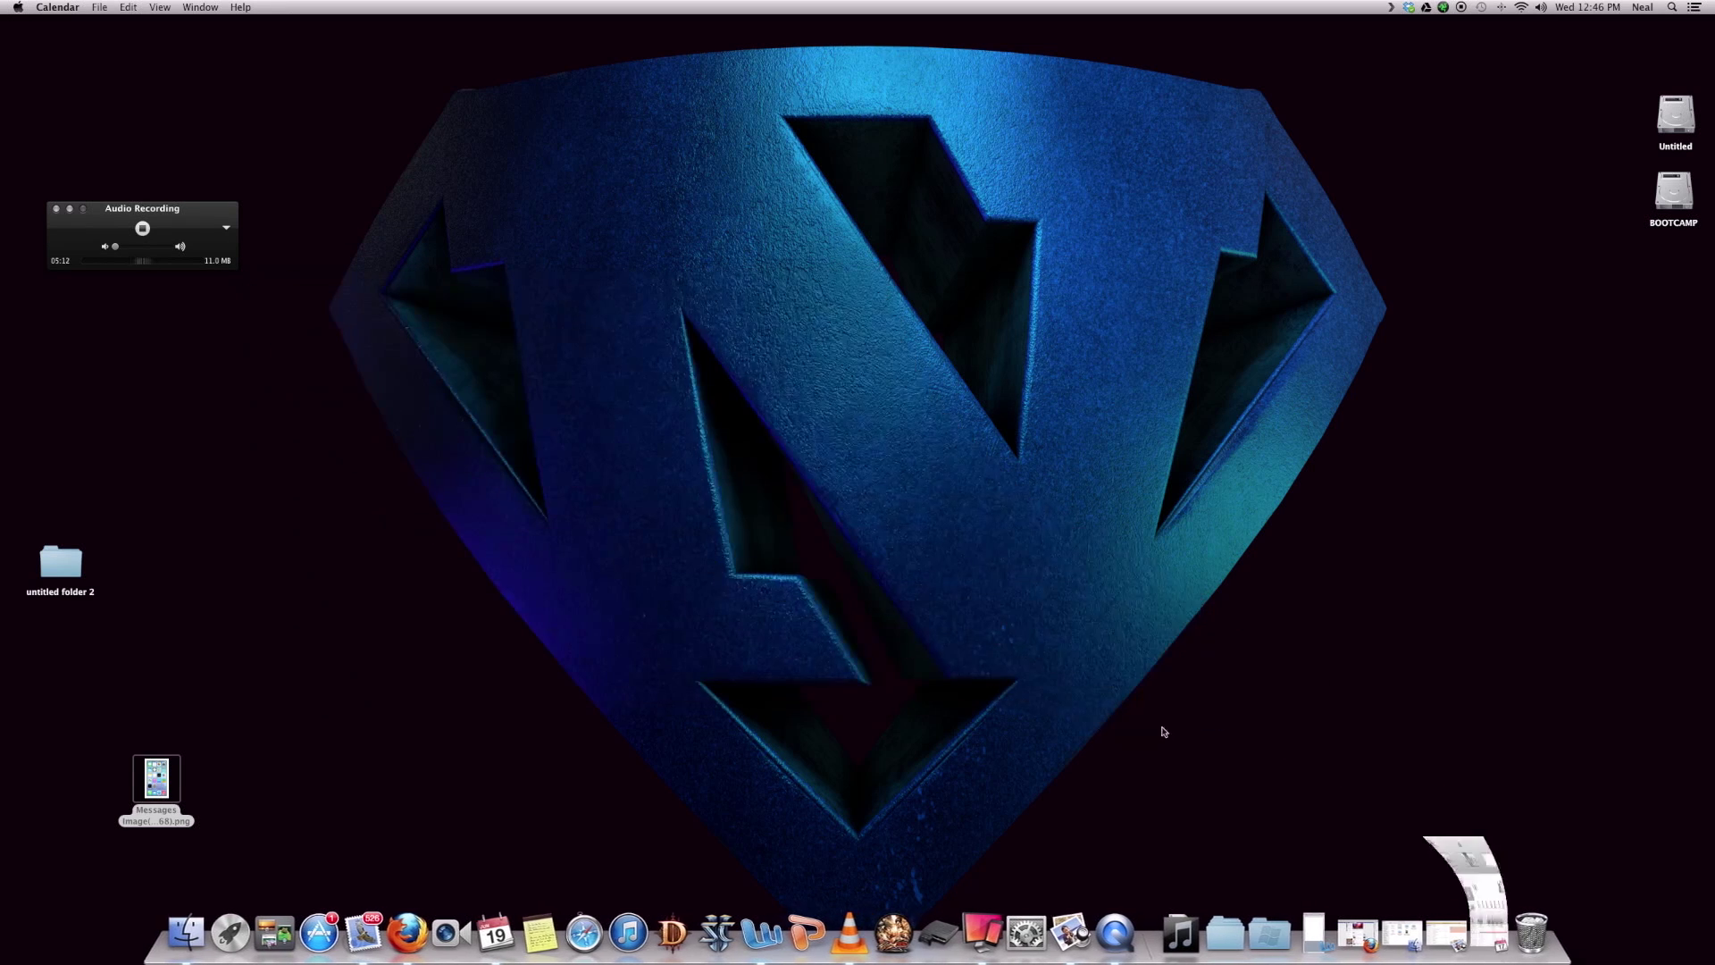
{"action": "left_click", "coordinate": [1405, 916]}
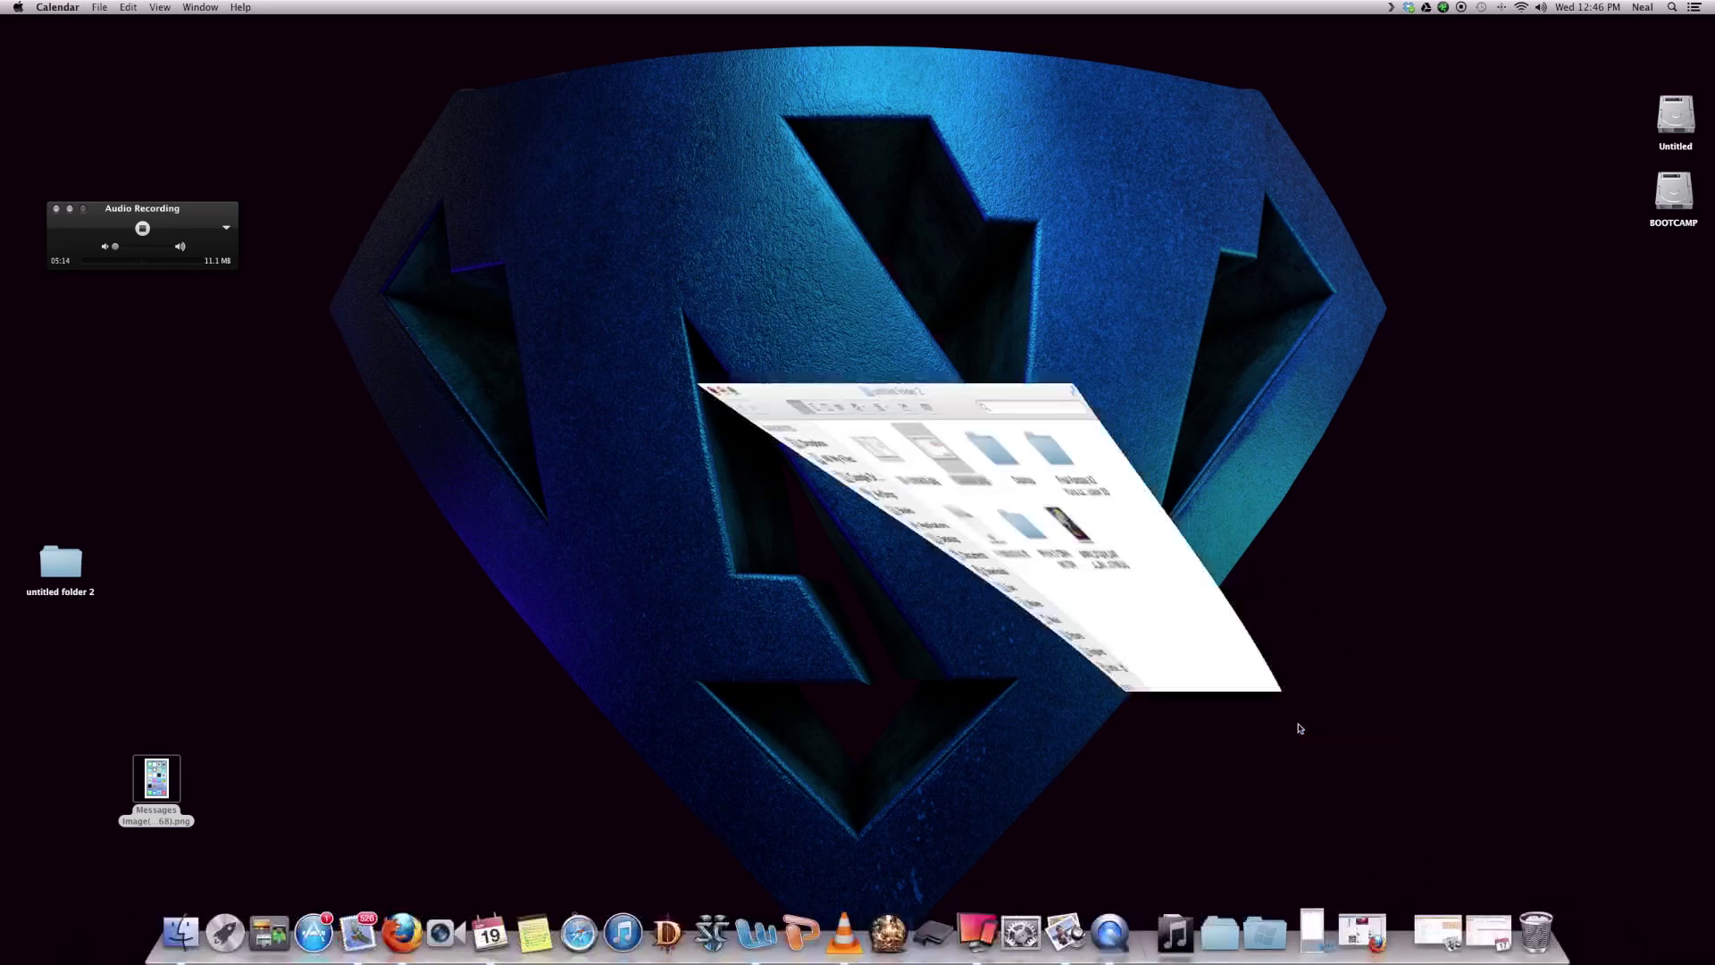
{"action": "left_click", "coordinate": [51, 7]}
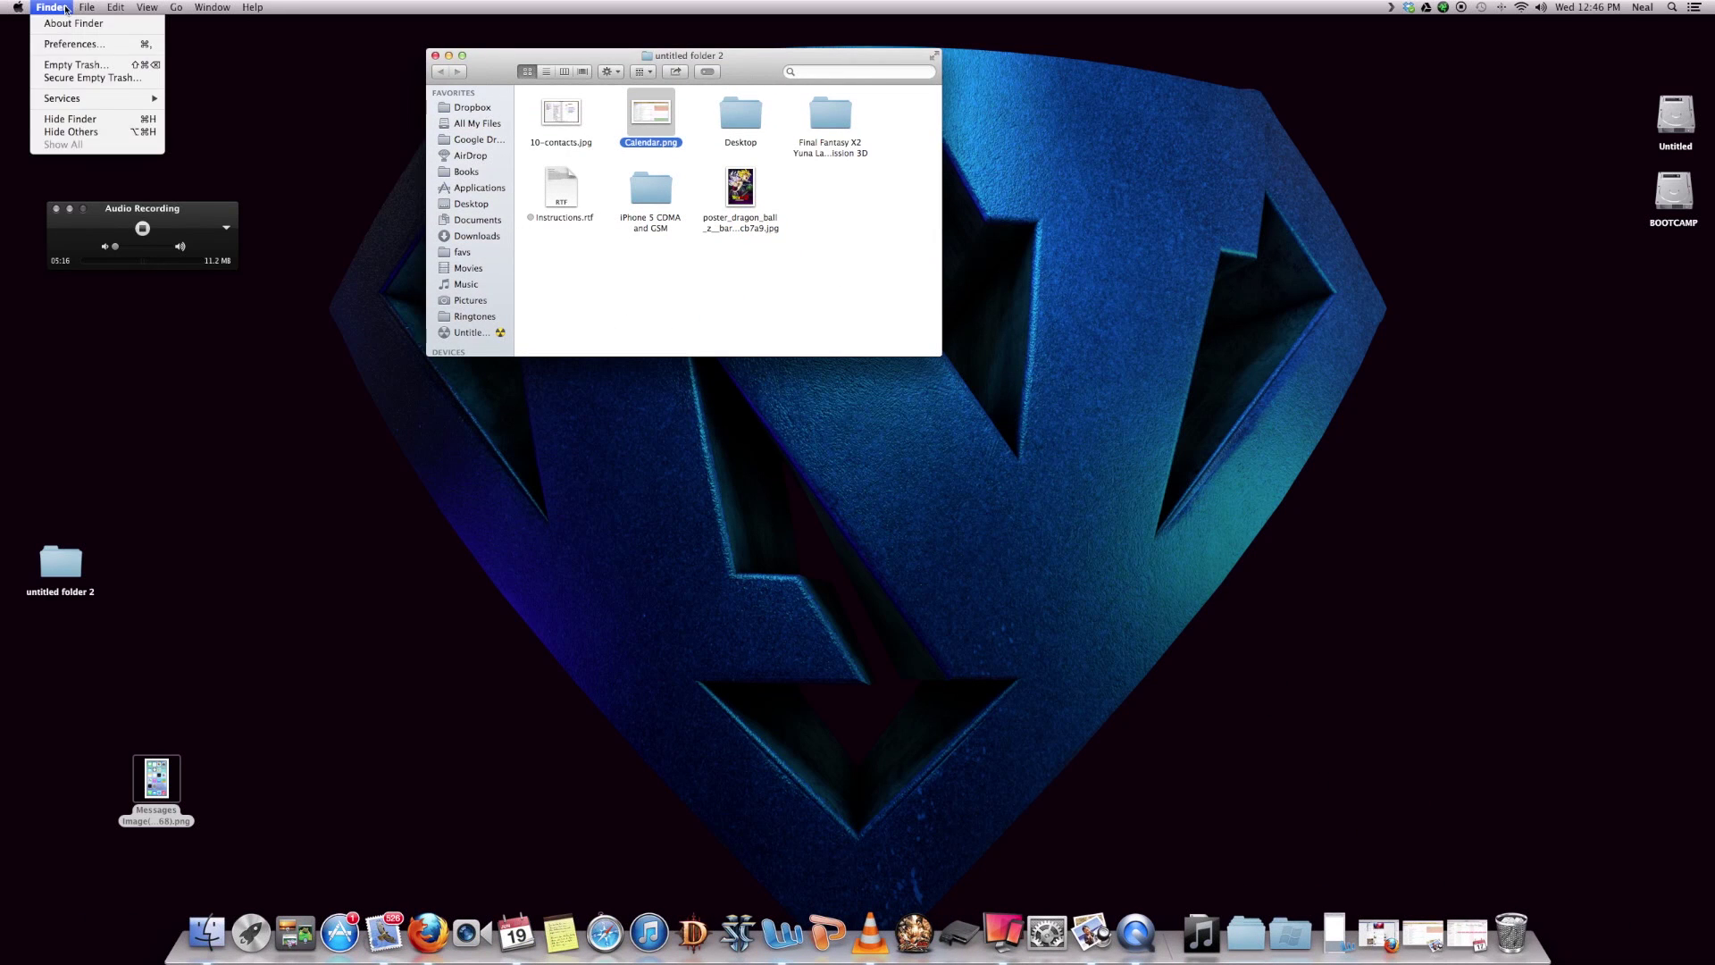
{"action": "left_click", "coordinate": [134, 87]}
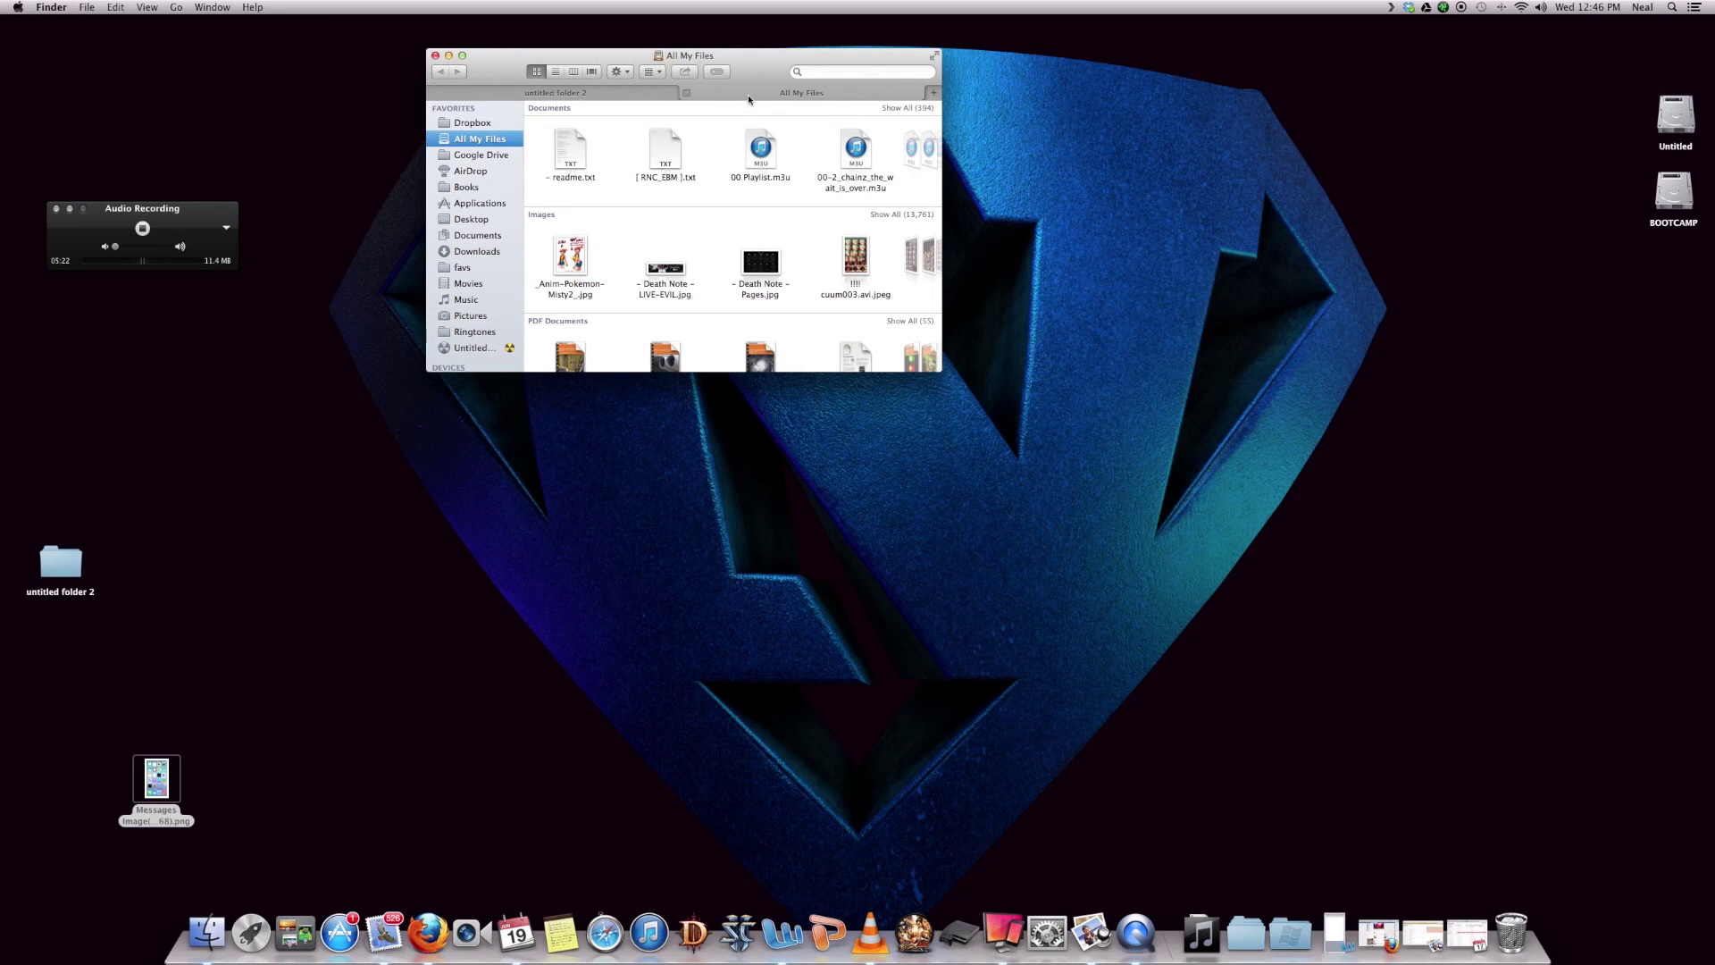
Open a separate Finder window from the Dock, move it, and close it.
{"action": "right_click", "coordinate": [207, 925]}
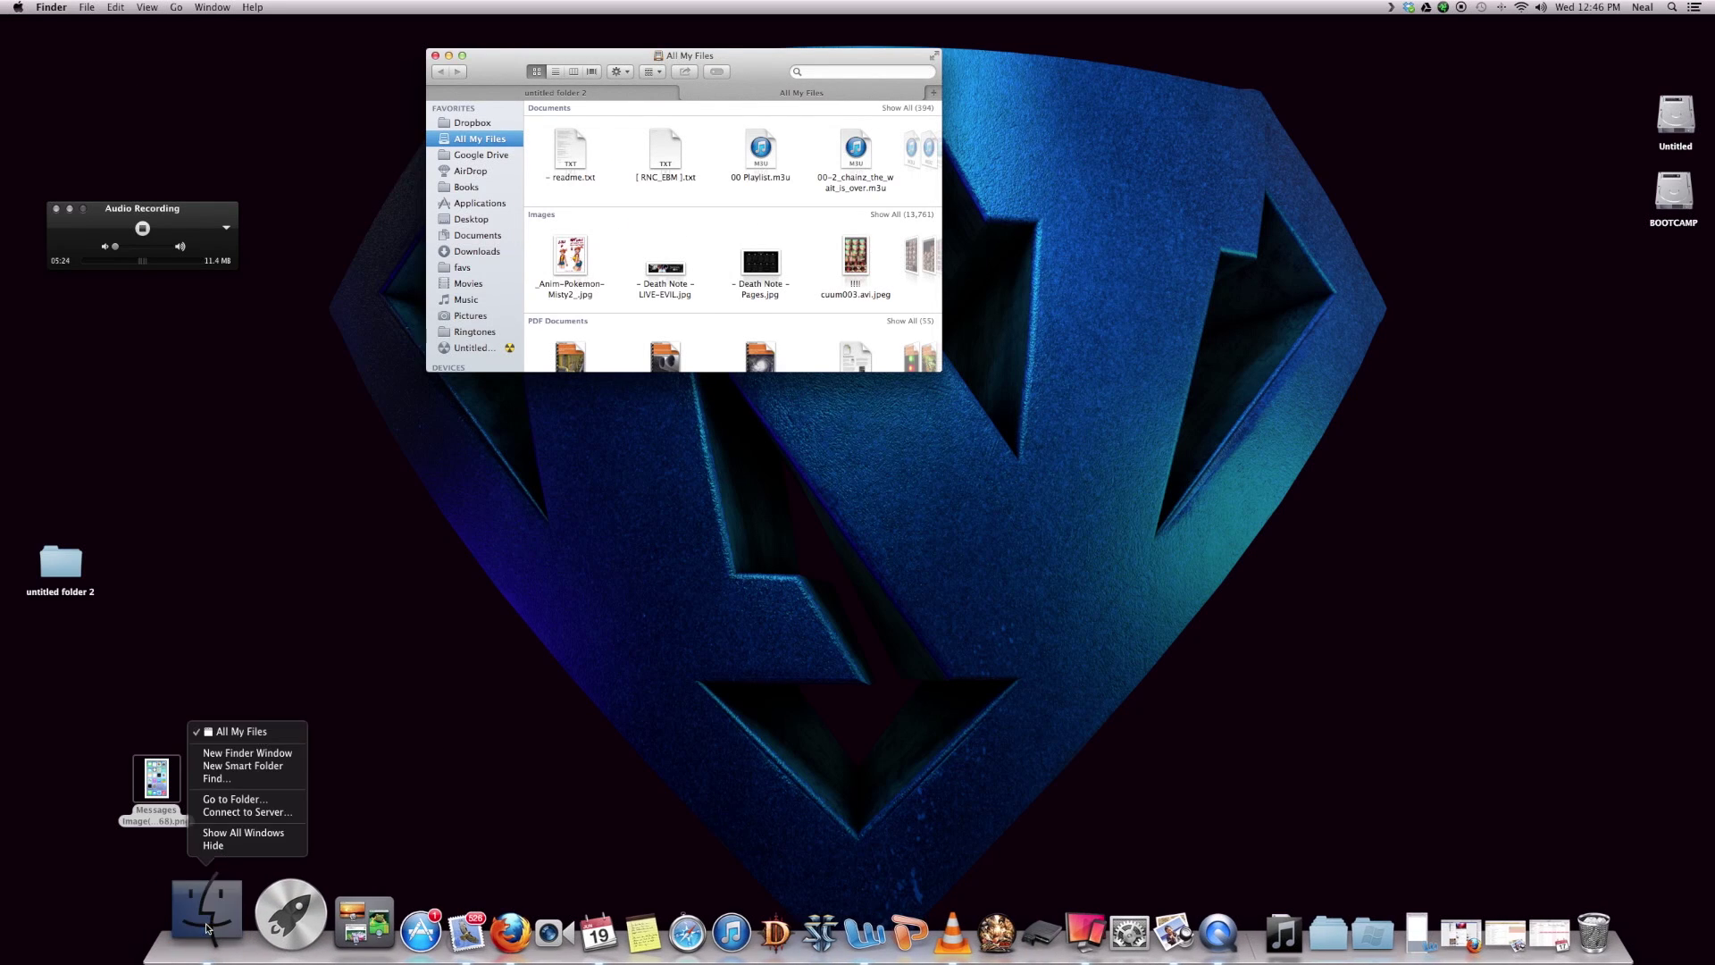
{"action": "left_click", "coordinate": [266, 753]}
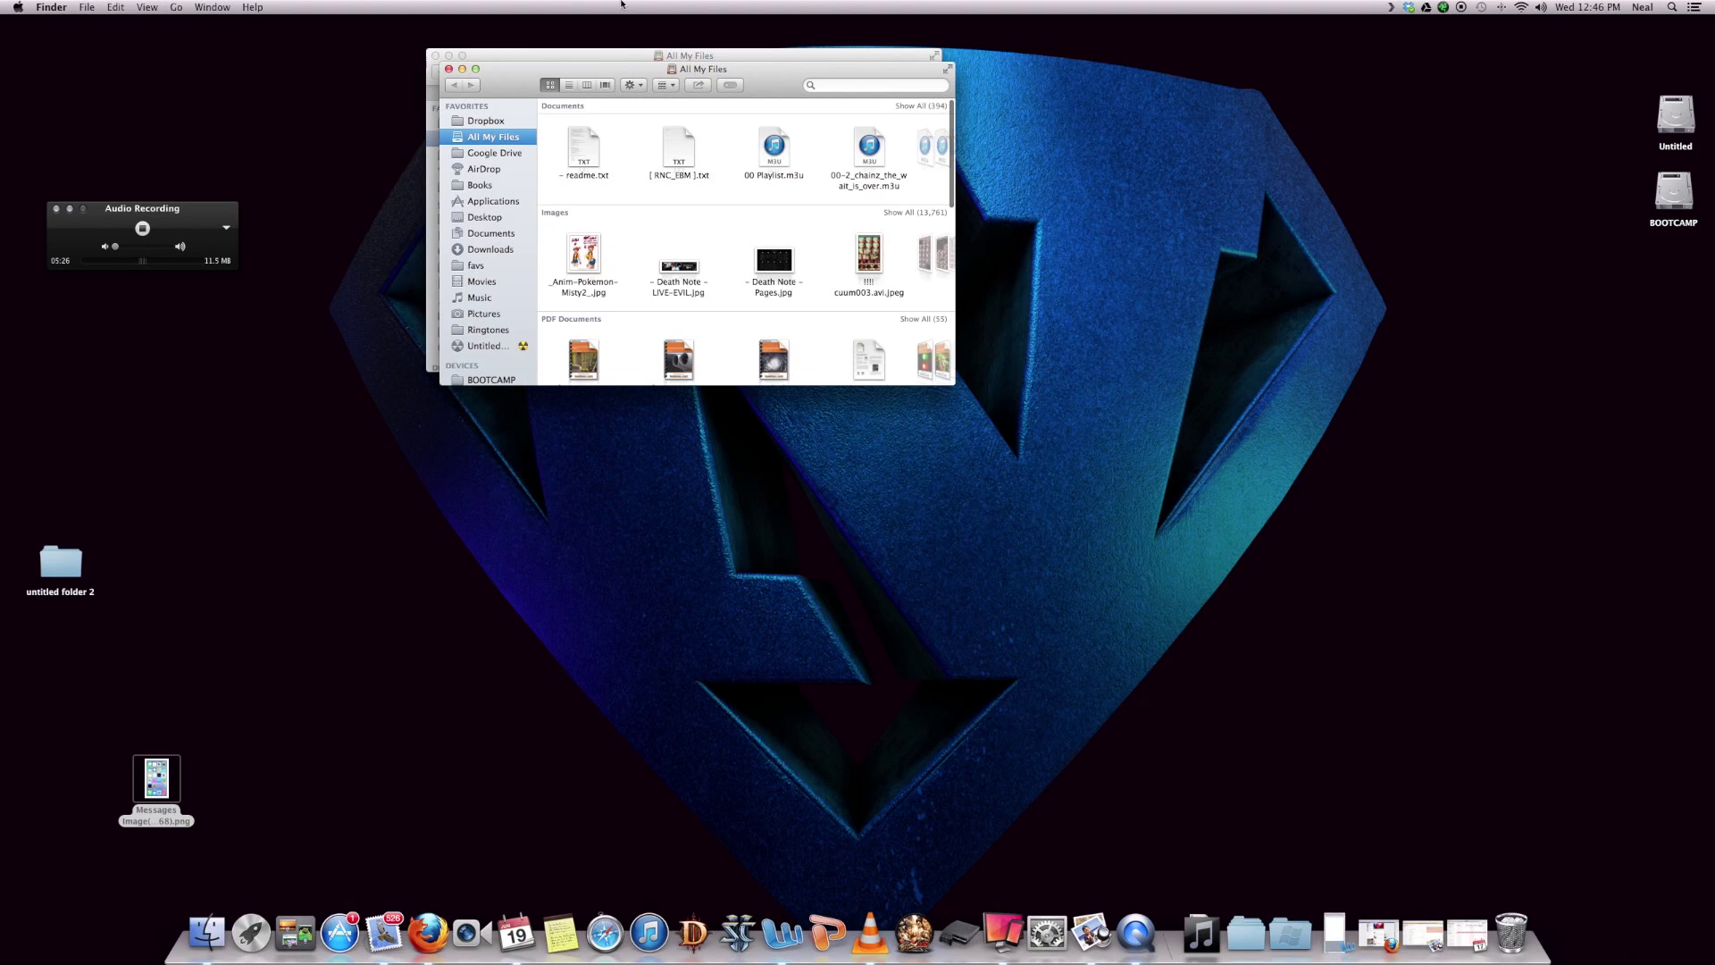
{"action": "left_click_drag", "start_coordinate": [659, 76], "coordinate": [961, 301]}
{"action": "left_click", "coordinate": [757, 296]}
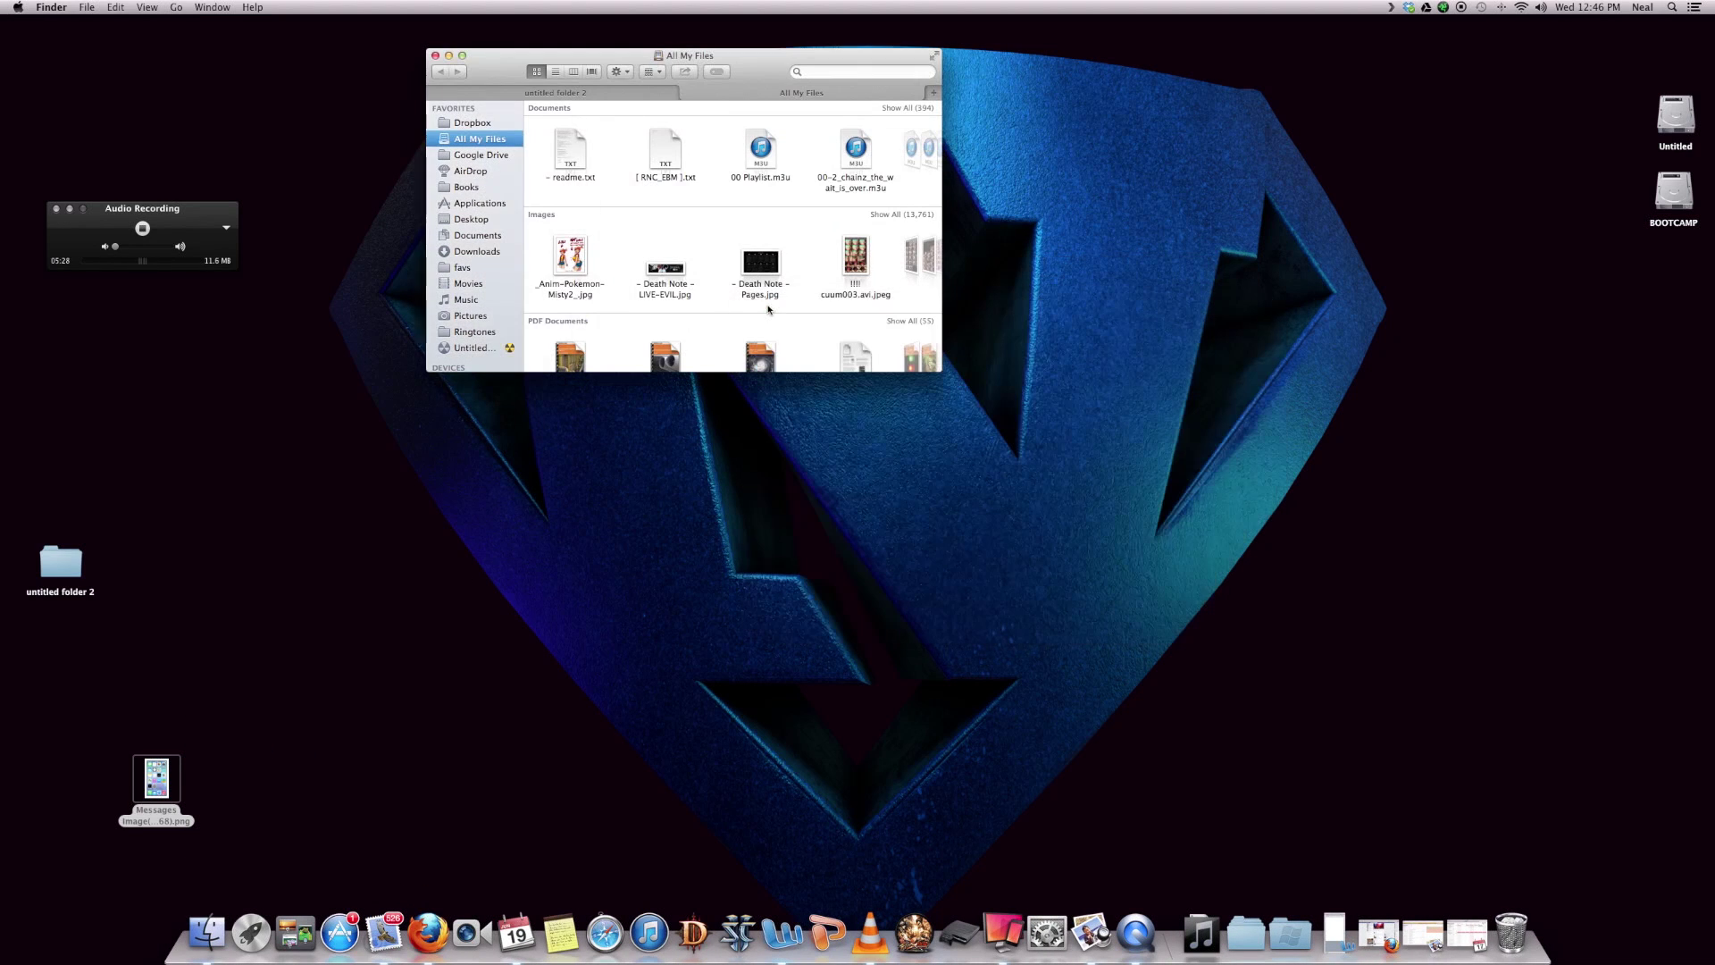
Select readme.txt, close the All My Files window, and stop the audio recording.
{"action": "left_click", "coordinate": [560, 159]}
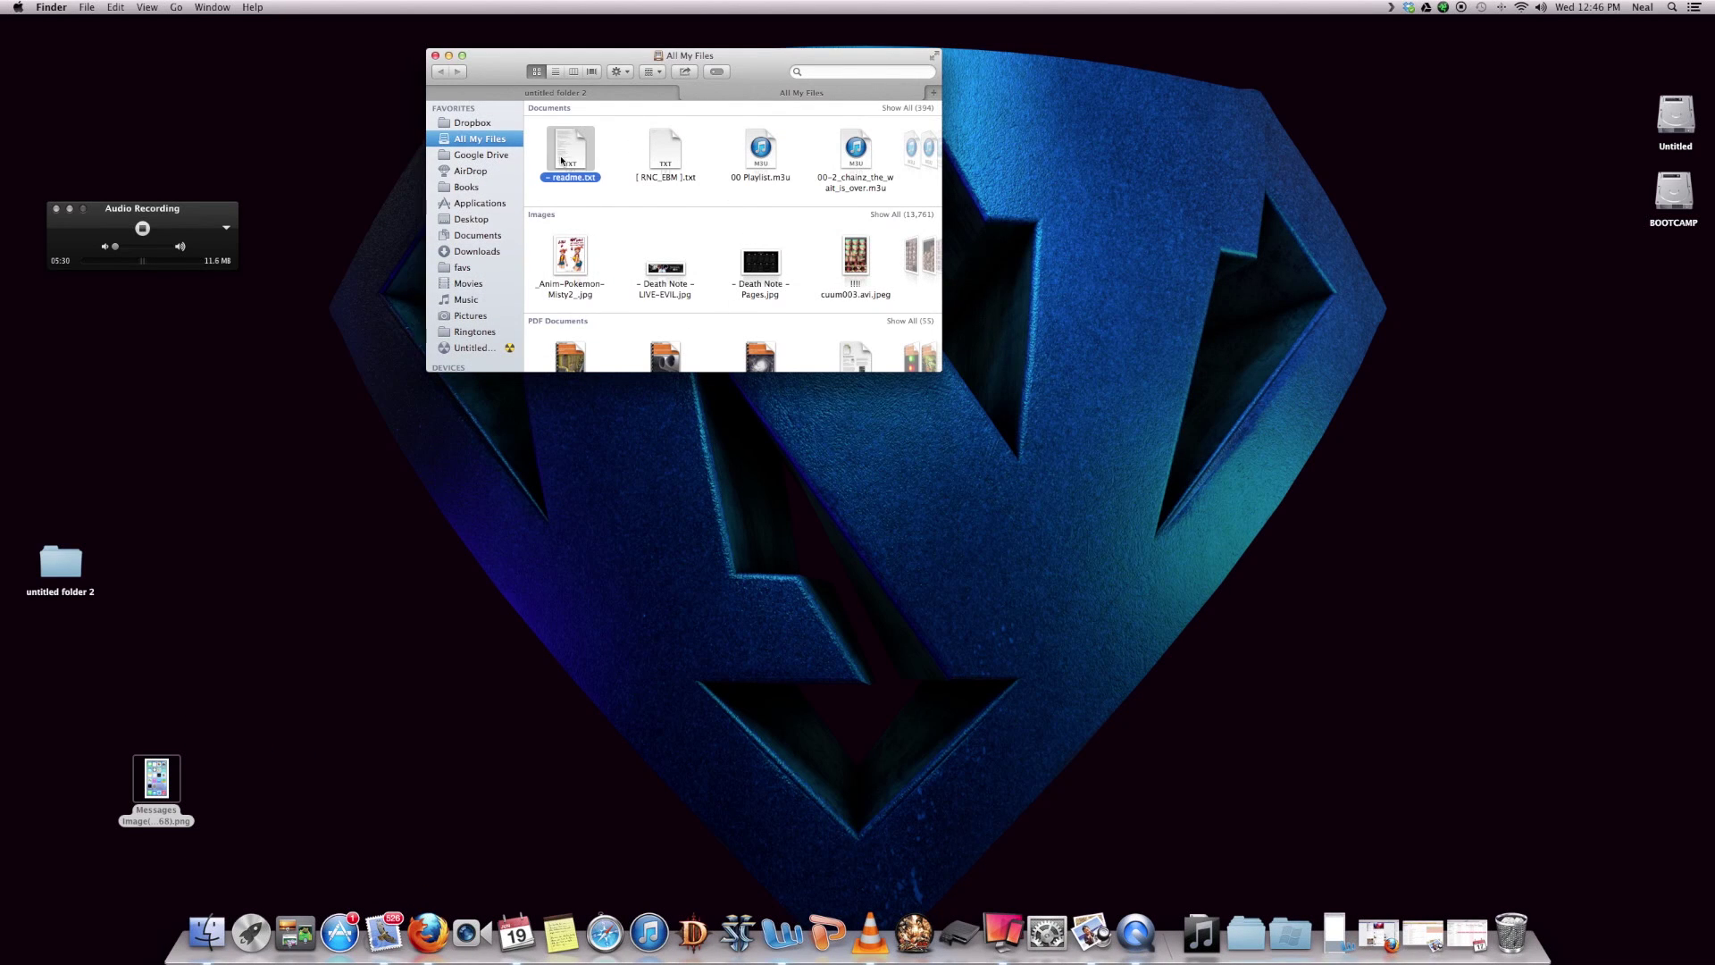
{"action": "left_click", "coordinate": [437, 56]}
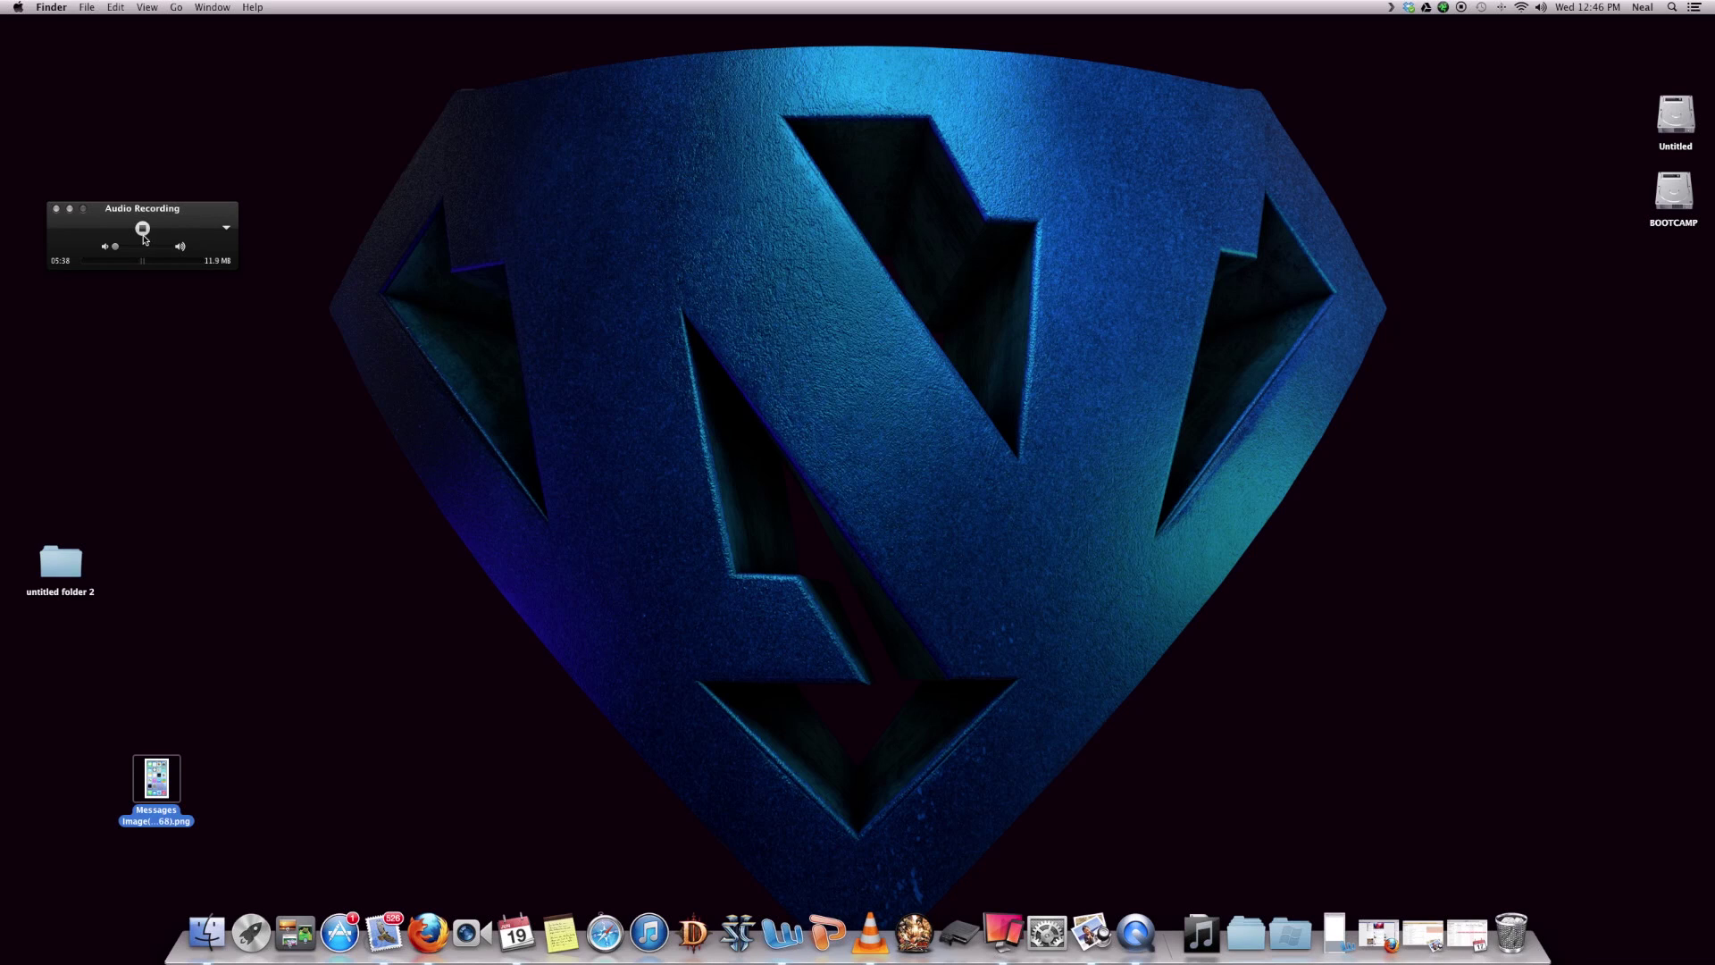
{"action": "left_click", "coordinate": [144, 230]}
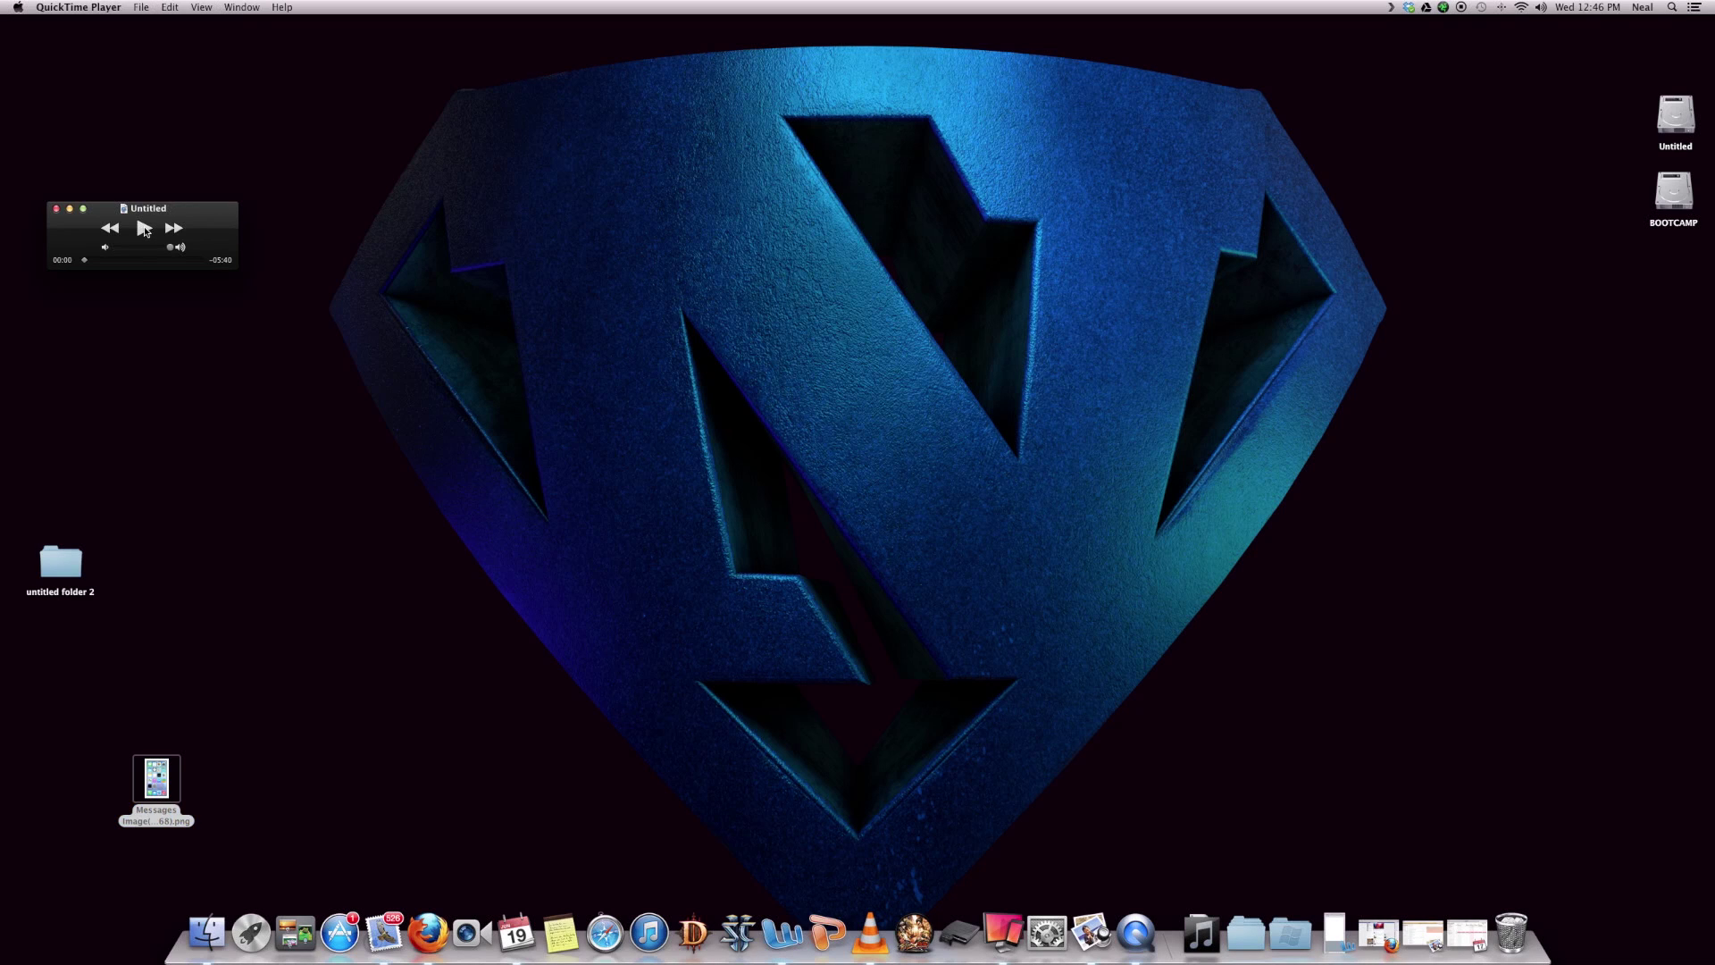